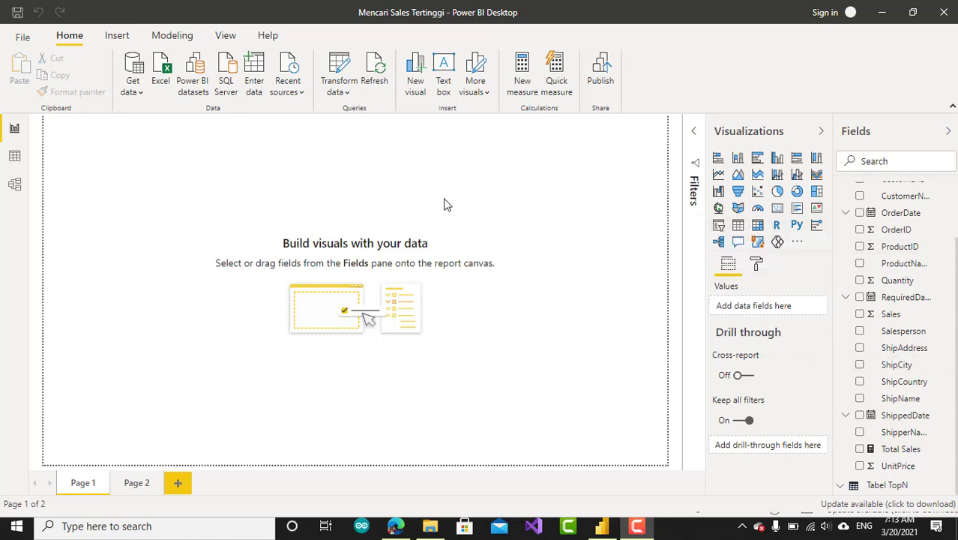
# Step: Open the Invoices table in Data view and examine its columns through to Sales
pyautogui.click(15, 155)
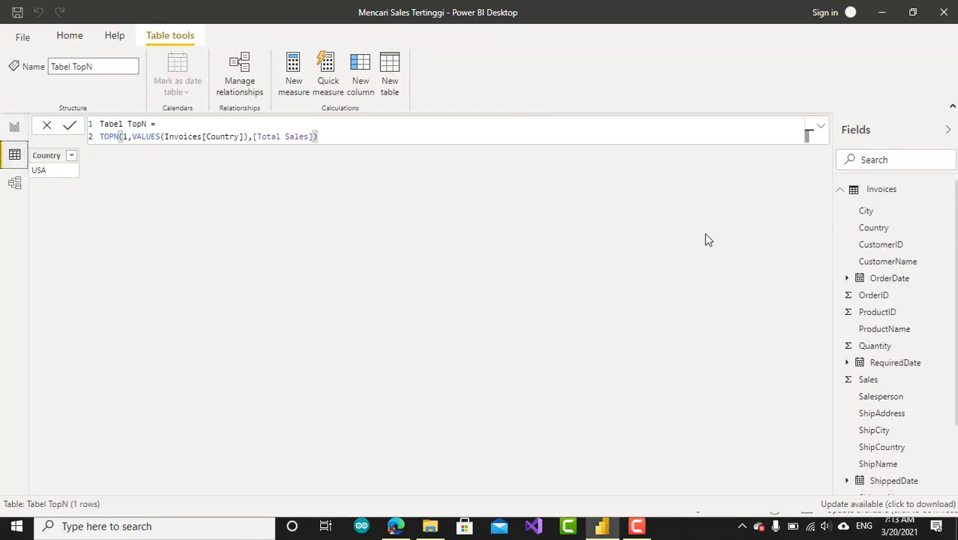
pyautogui.click(851, 192)
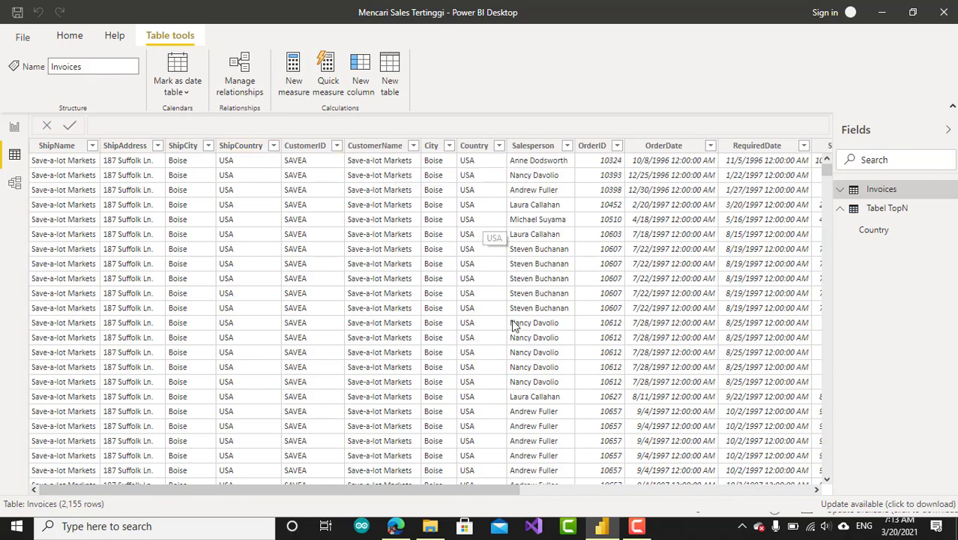
pyautogui.moveTo(360, 489); pyautogui.dragTo(567, 469)
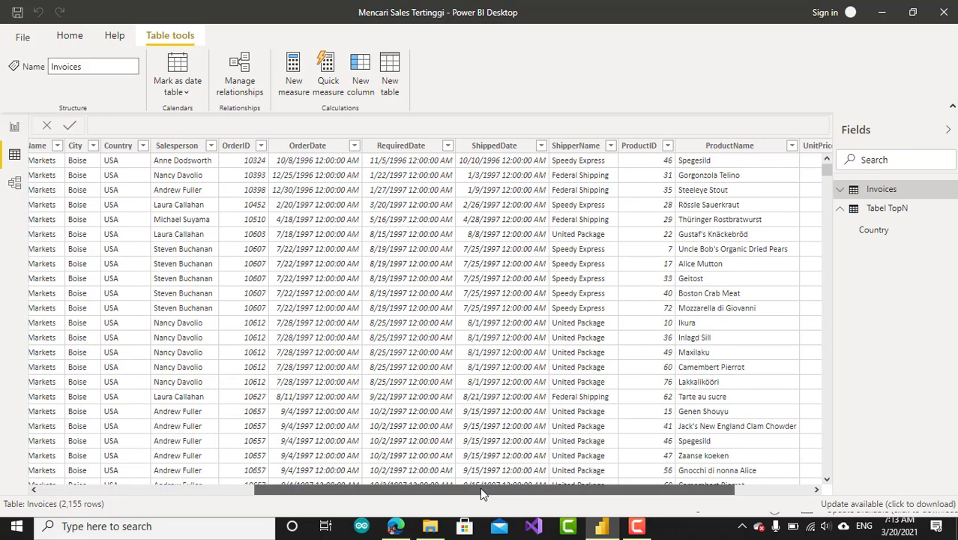
pyautogui.moveTo(482, 493); pyautogui.dragTo(558, 493)
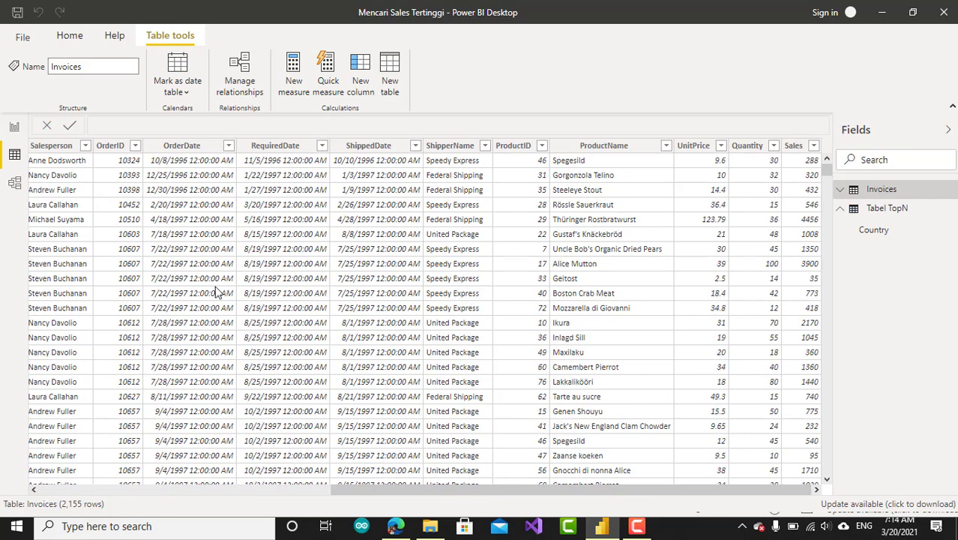
# Step: Look through the Invoices columns again and check the list of values in the Country column without filtering
pyautogui.click(14, 130)
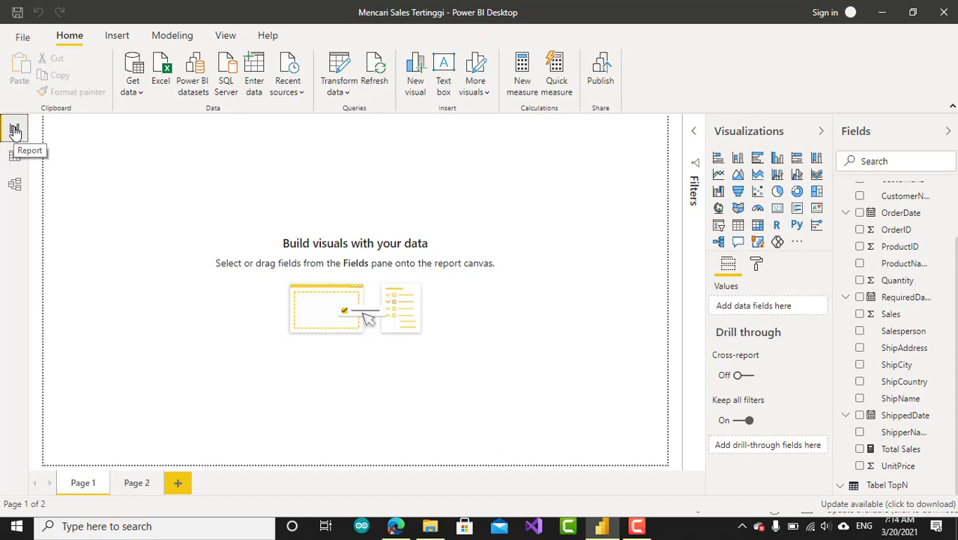
pyautogui.click(14, 155)
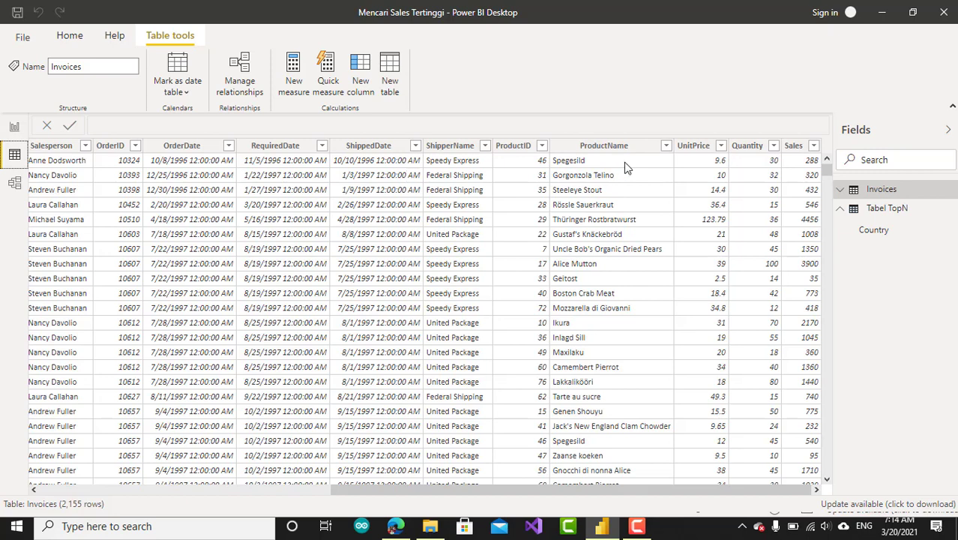
pyautogui.moveTo(384, 489); pyautogui.dragTo(234, 474)
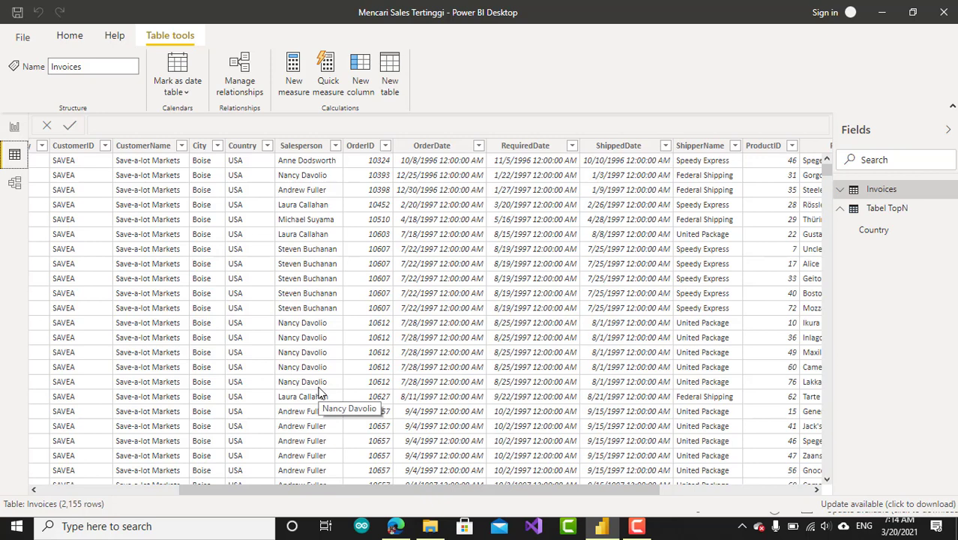
pyautogui.click(267, 147)
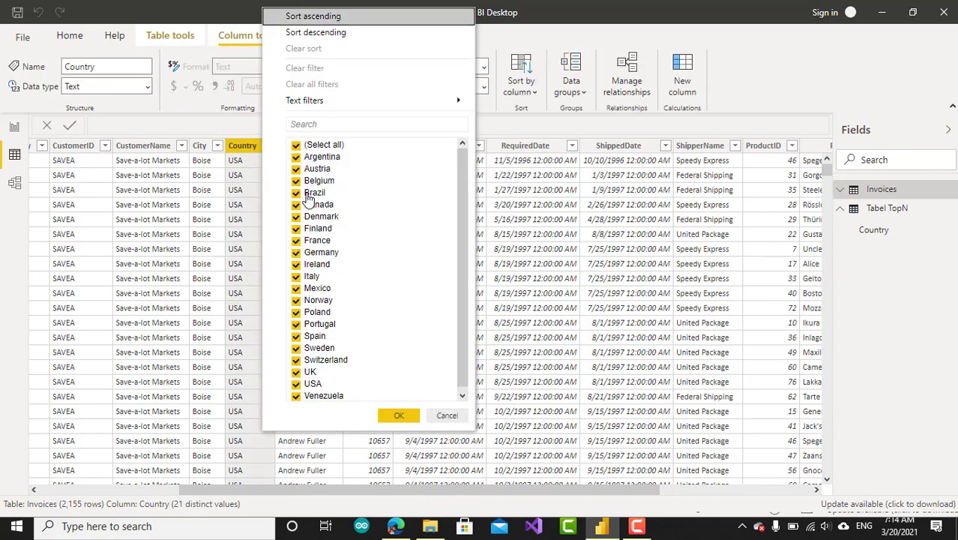
pyautogui.click(446, 416)
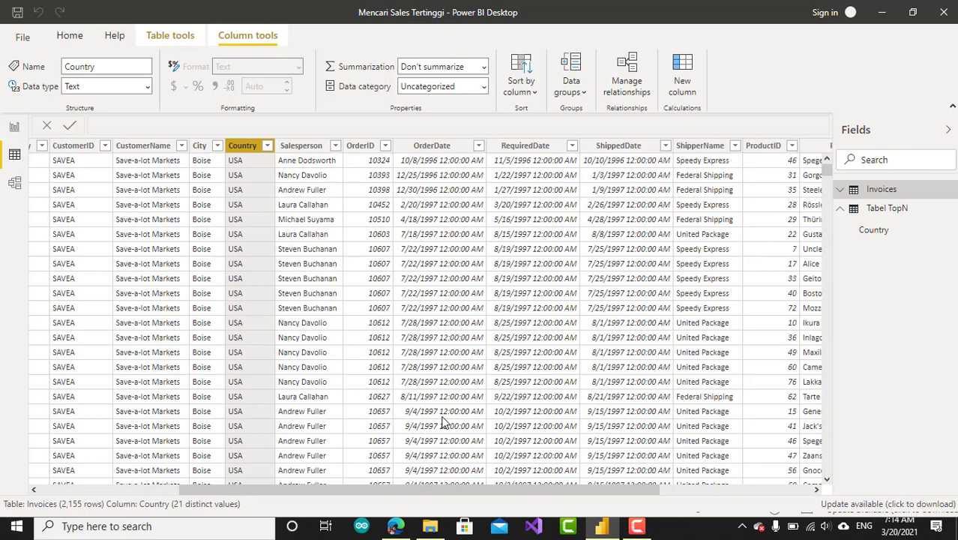
# Step: Switch to Microsoft Edge and search YouTube for the channel owner's name followed by "power Bi"
pyautogui.click(395, 527)
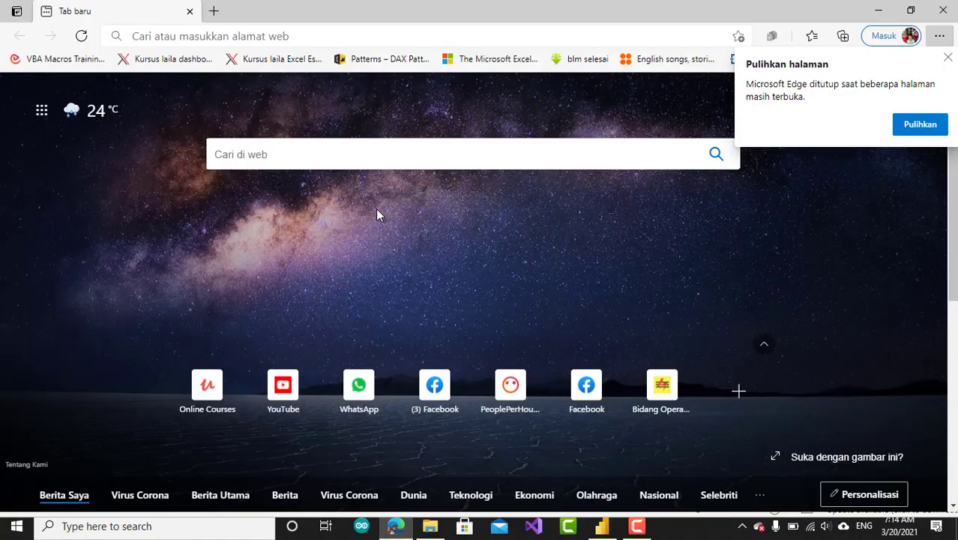
pyautogui.click(315, 33)
pyautogui.write('youtube.com')
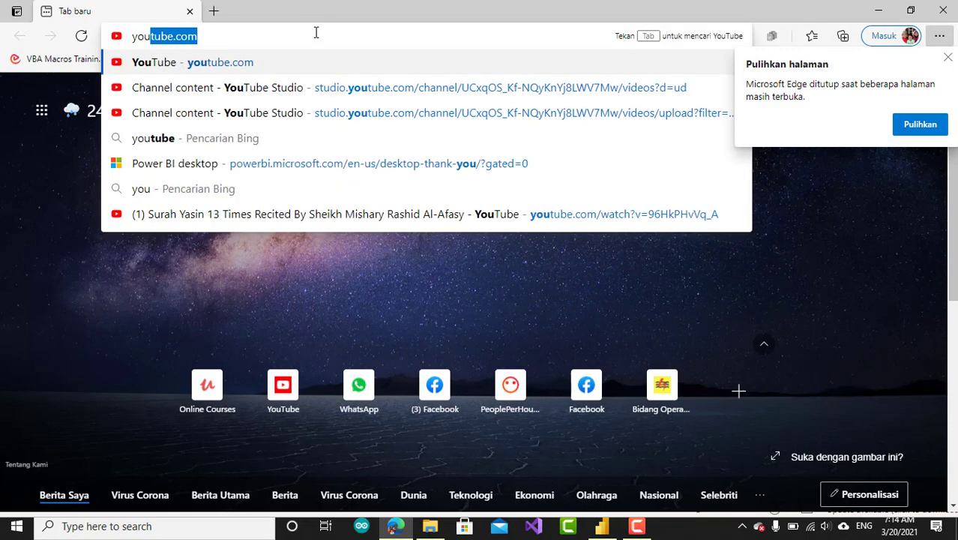
pyautogui.press('Right')
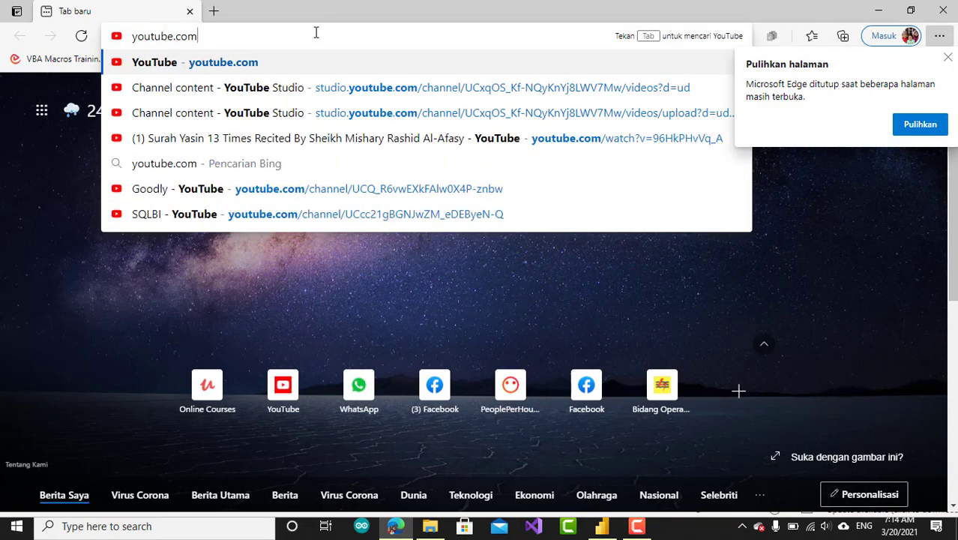
pyautogui.press('Tab')
pyautogui.write('heru')
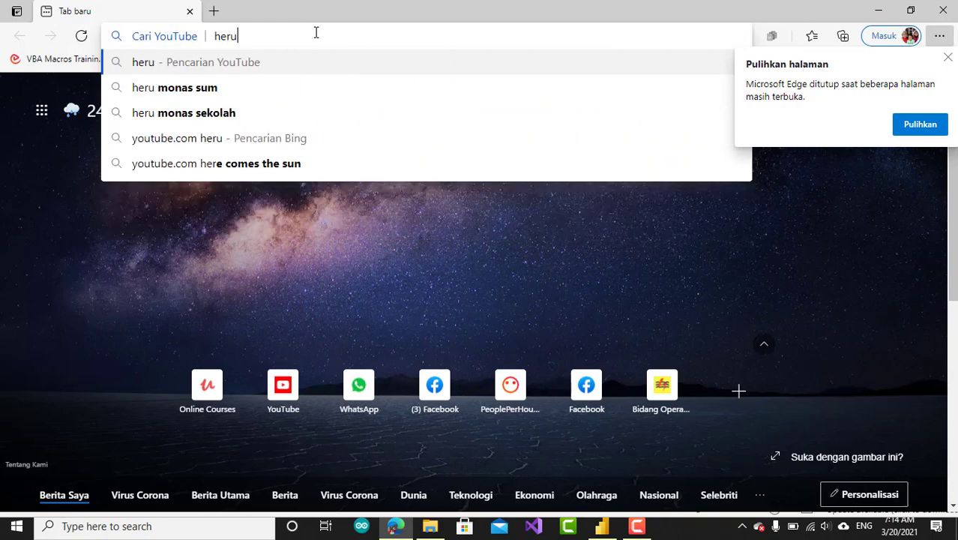
pyautogui.write(' mon')
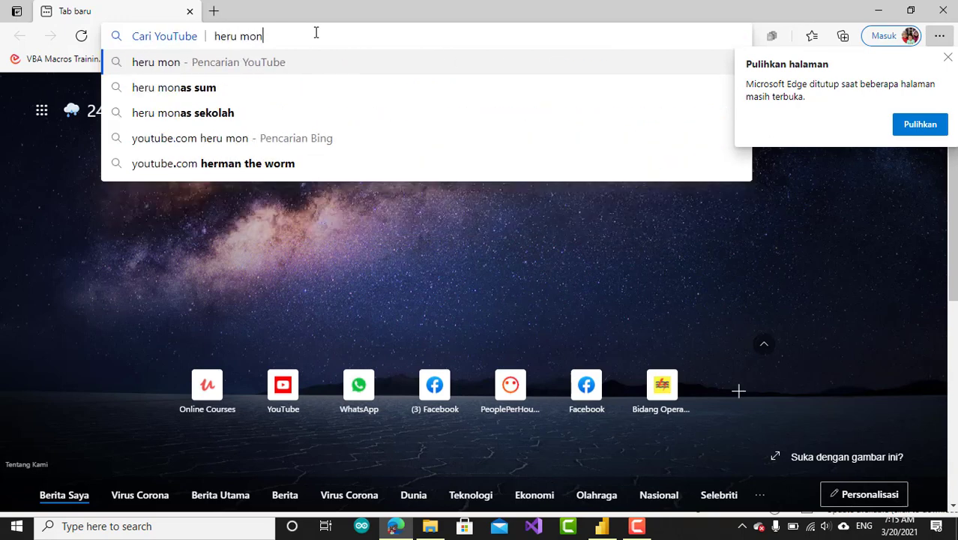
pyautogui.write('as pow')
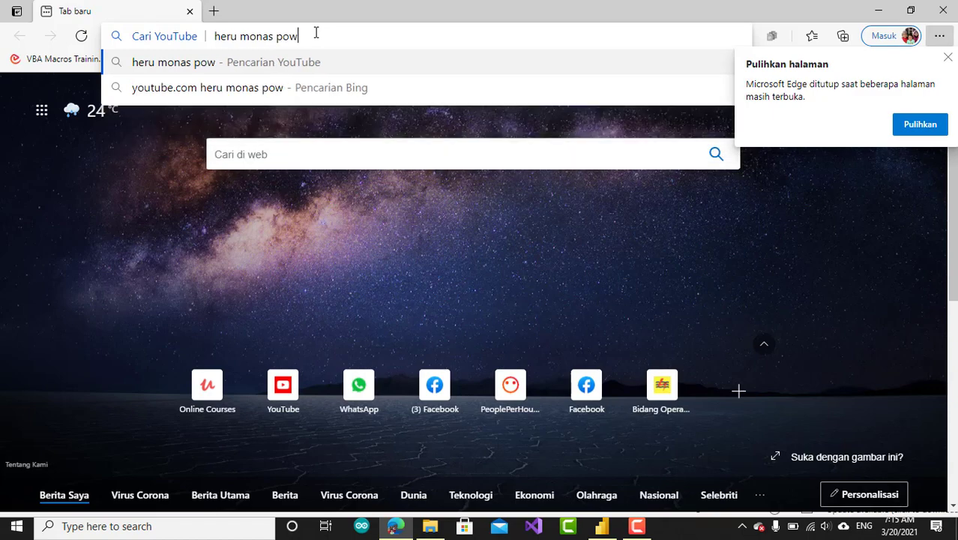
pyautogui.write('er Bi')
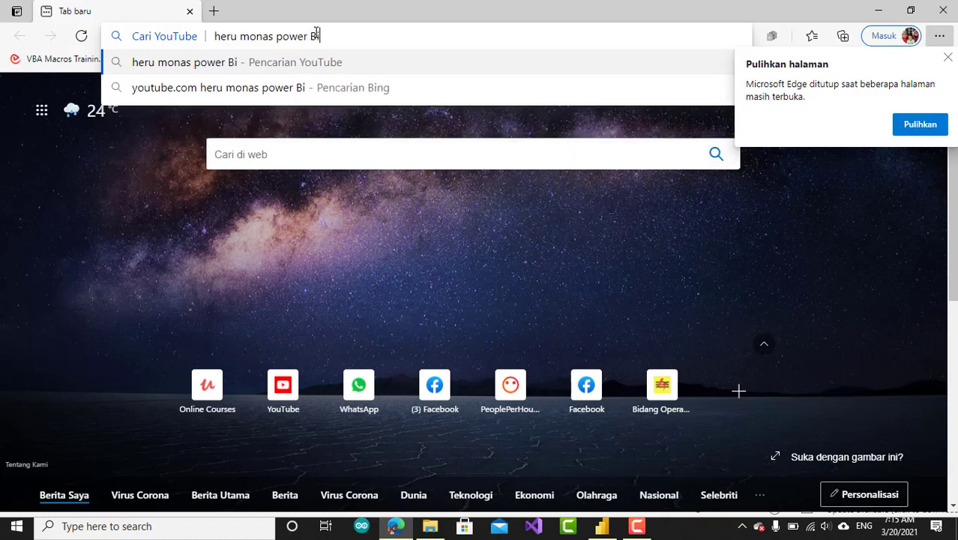
pyautogui.press('Return')
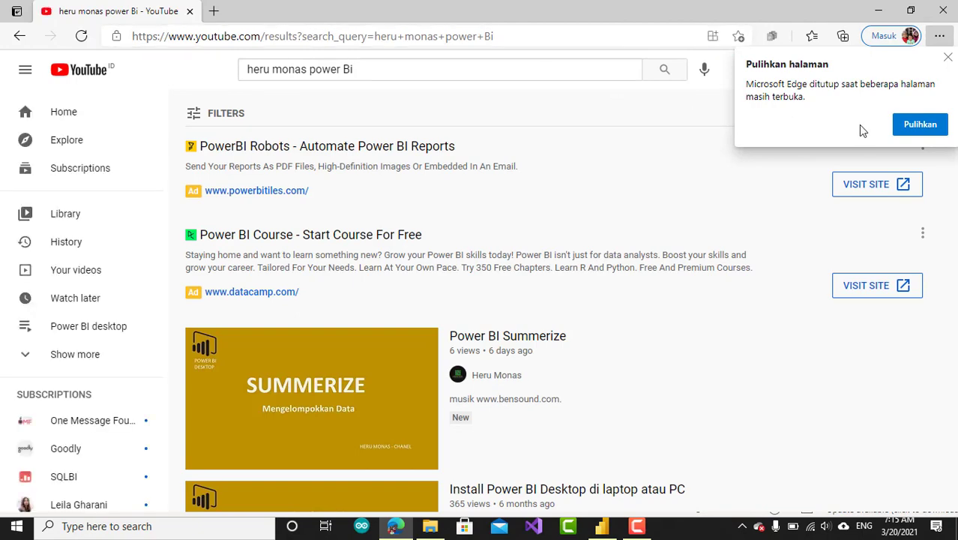
# Step: Dismiss the page-restore prompt and browse the Power BI videos in the search results
pyautogui.click(947, 58)
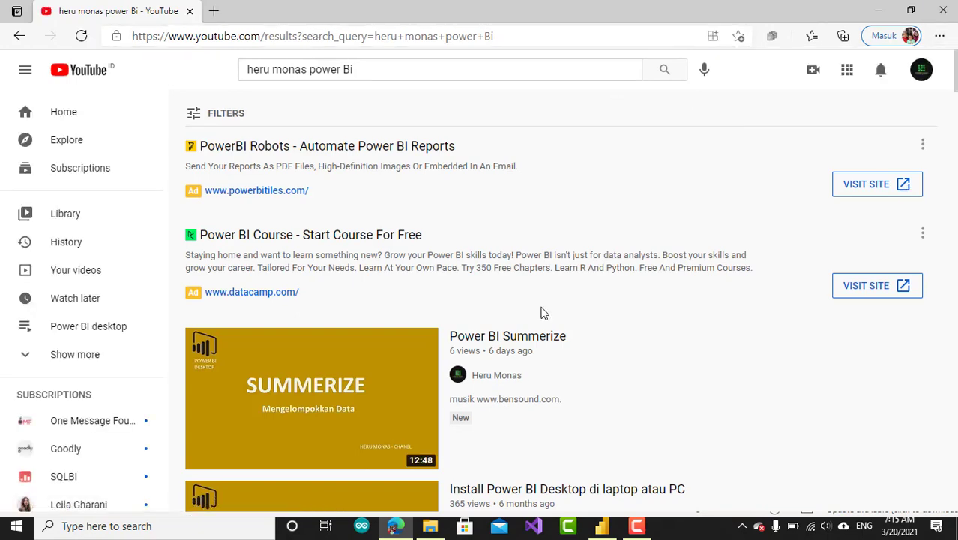
pyautogui.scroll(-4, 311, 418)
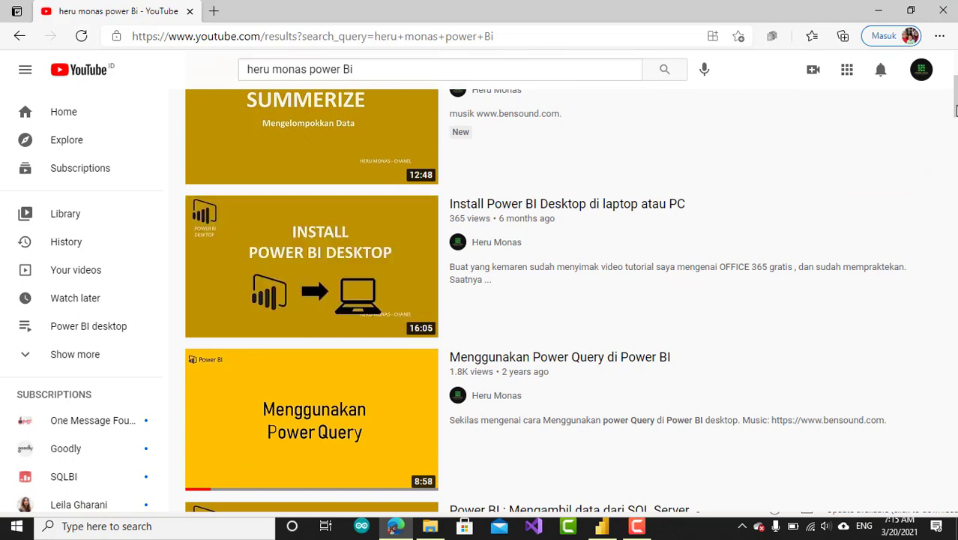
pyautogui.moveTo(956, 111)
pyautogui.mouseDown()
pyautogui.moveTo(956, 230)
pyautogui.moveTo(955, 105)
pyautogui.mouseUp()
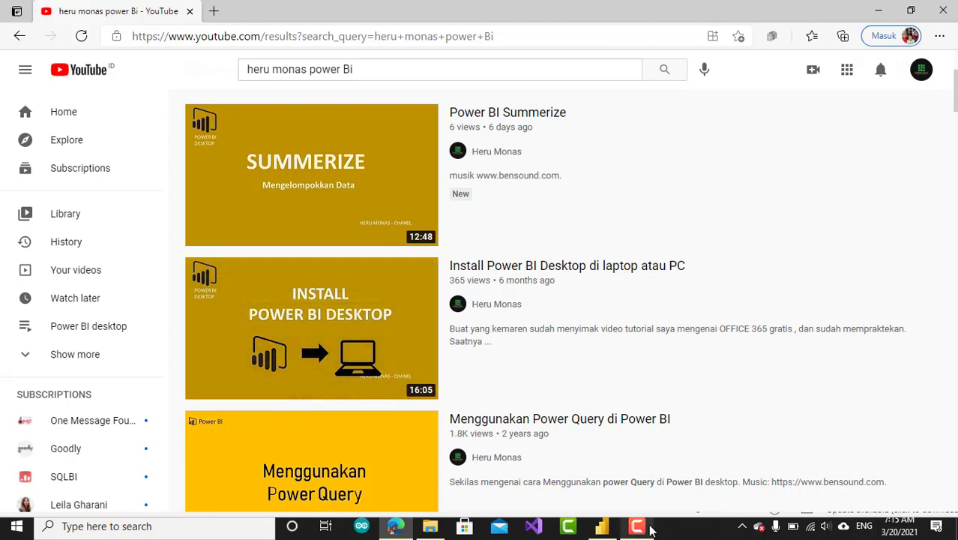
# Step: Switch back to Power BI Desktop and add an empty matrix visual near the middle of report Page 1
pyautogui.click(603, 527)
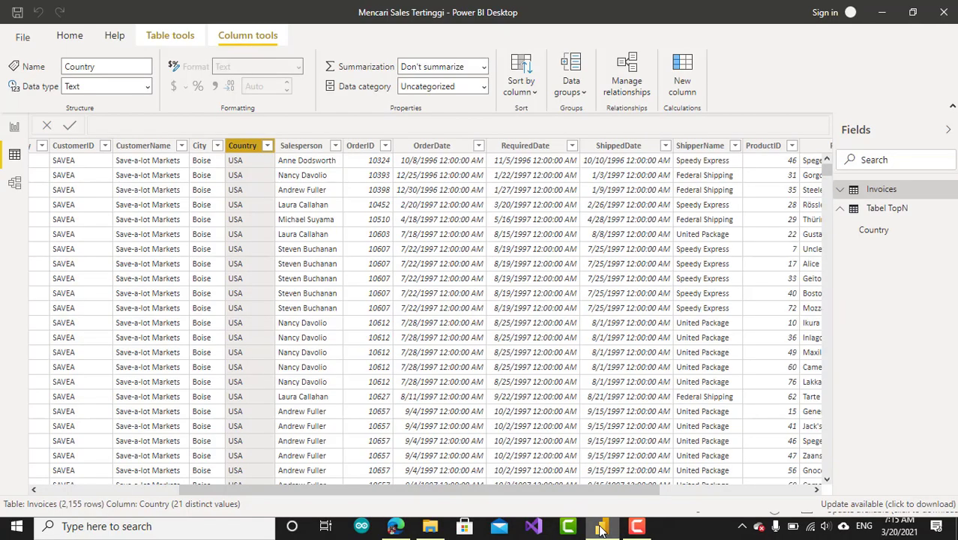
pyautogui.click(14, 129)
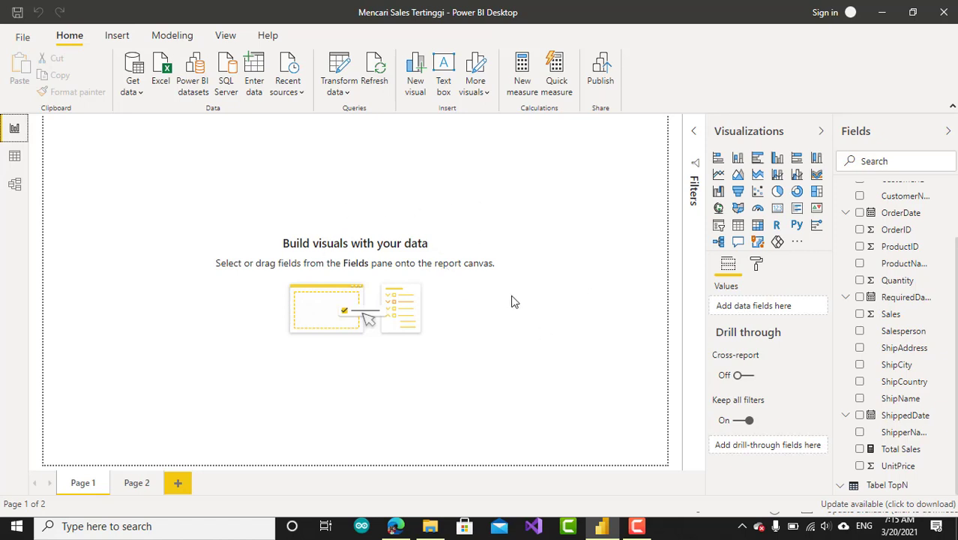
pyautogui.click(757, 226)
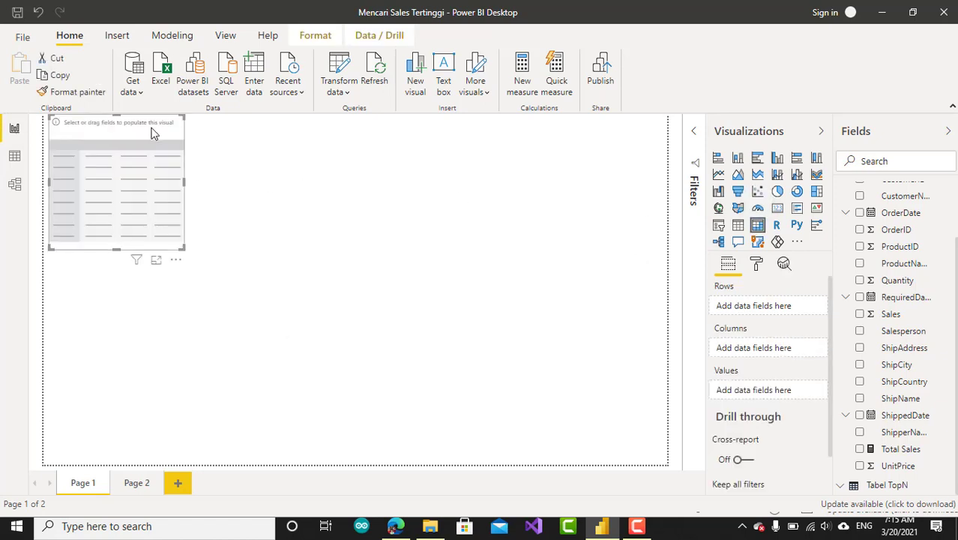
pyautogui.moveTo(147, 129); pyautogui.dragTo(303, 191)
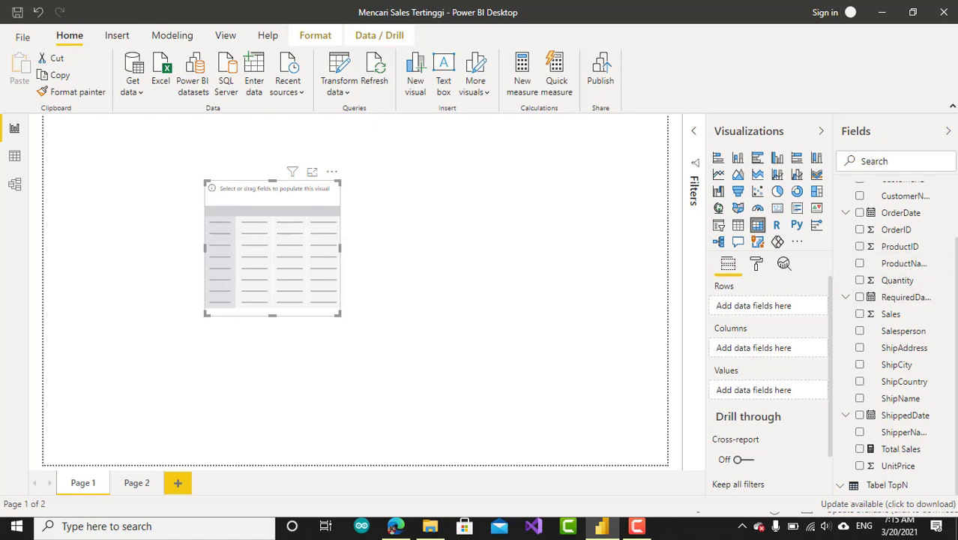
# Step: Use the Invoices Country field as the matrix rows, and make the visual taller and wider
pyautogui.scroll(2, 898, 338)
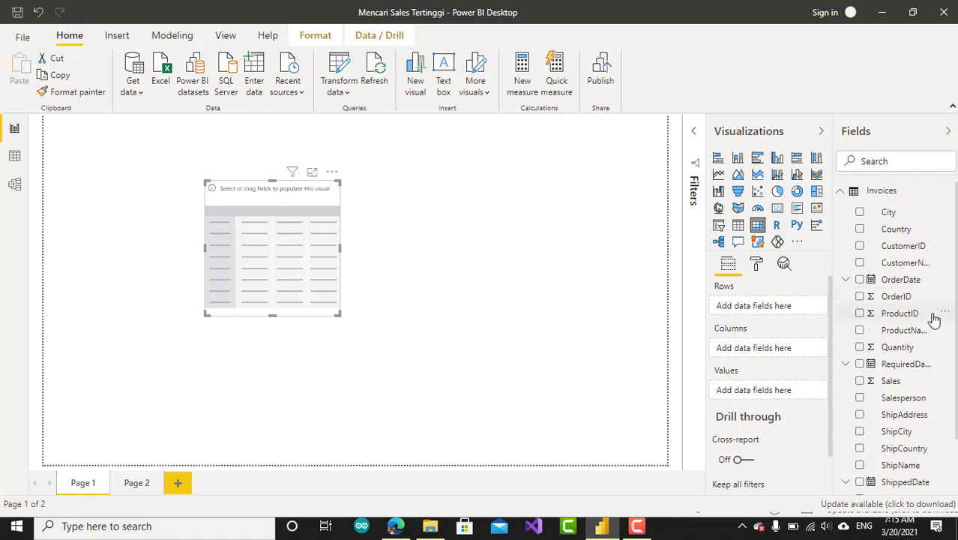
pyautogui.moveTo(892, 235); pyautogui.dragTo(753, 317)
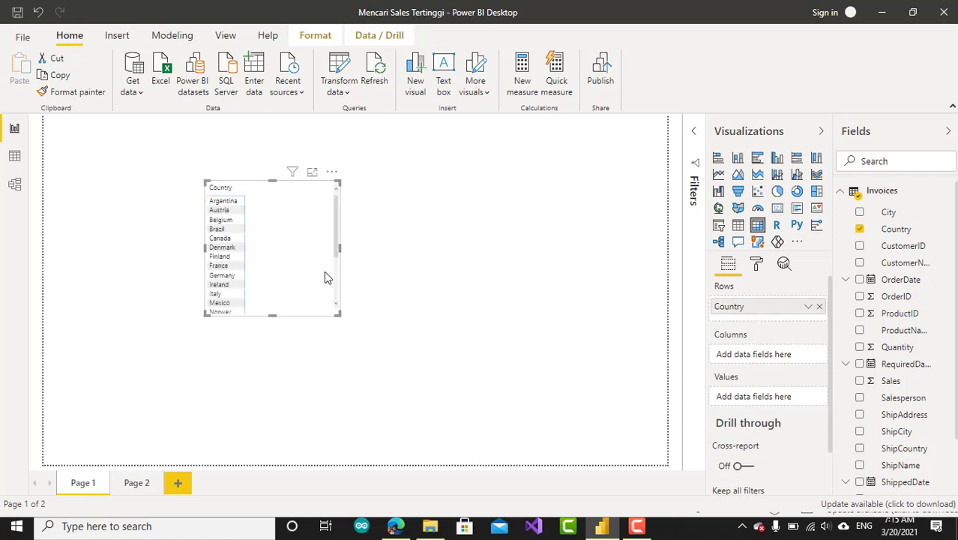
pyautogui.moveTo(271, 315); pyautogui.dragTo(269, 433)
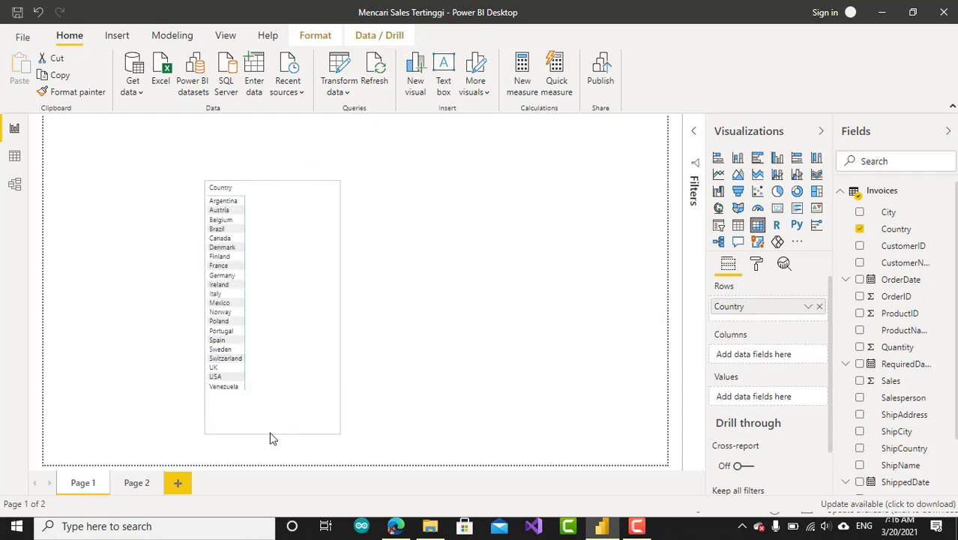
pyautogui.moveTo(338, 310); pyautogui.dragTo(443, 308)
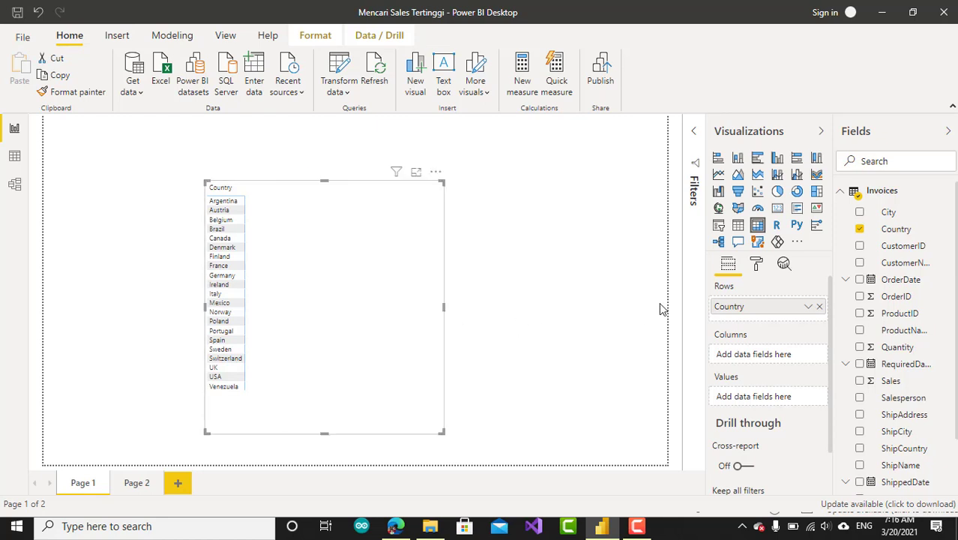
# Step: Set the matrix's grid text size to 16 pt, and move the visual up and extend it almost to the page's lower edge
pyautogui.click(764, 267)
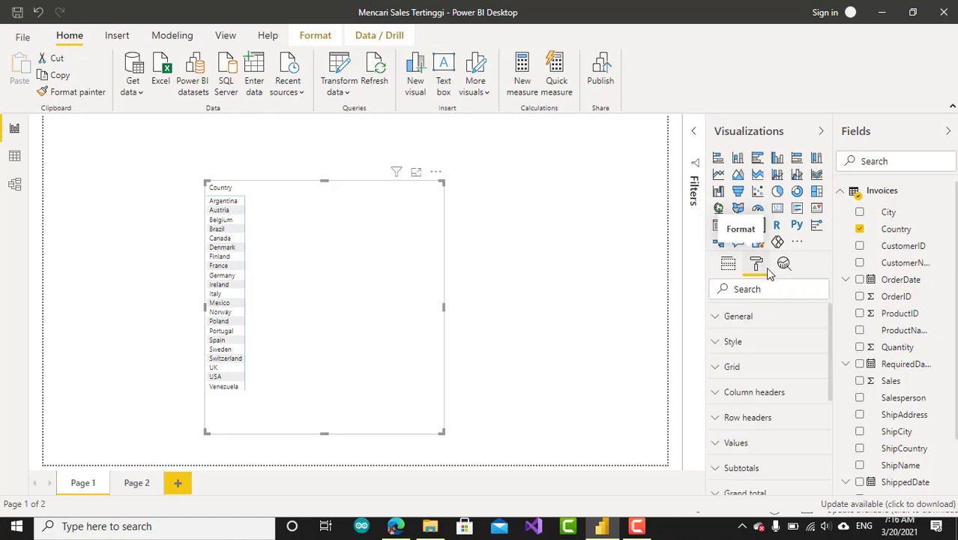
pyautogui.click(724, 366)
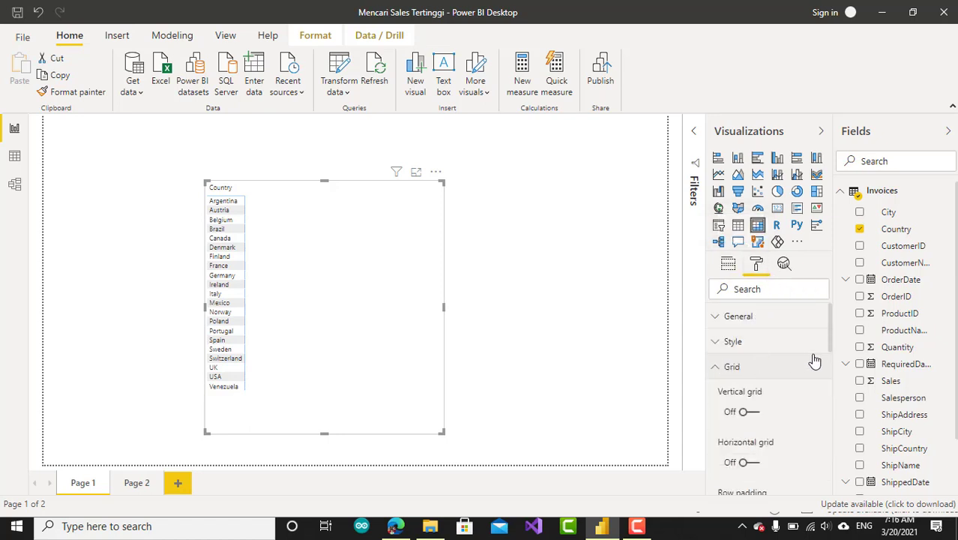
pyautogui.moveTo(829, 352); pyautogui.dragTo(824, 387)
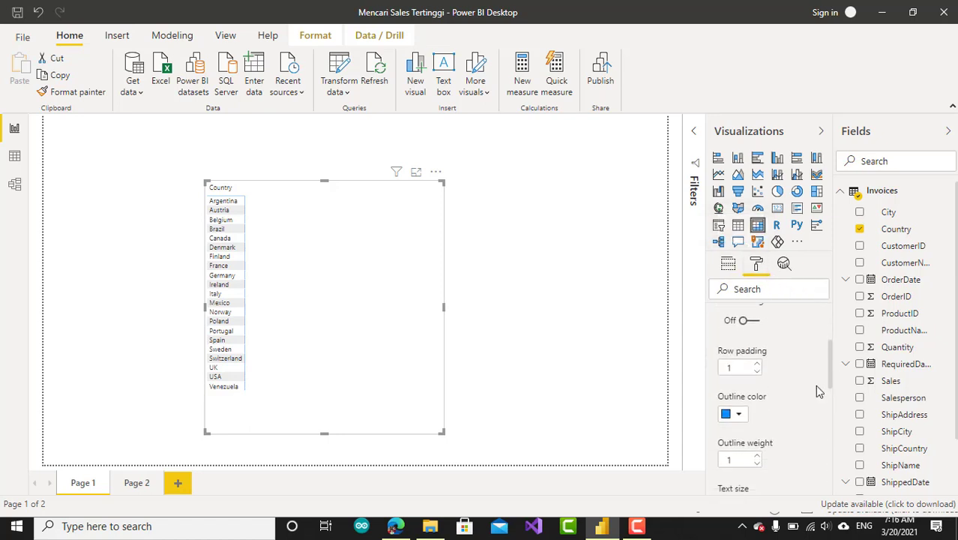
pyautogui.scroll(-3, 834, 384)
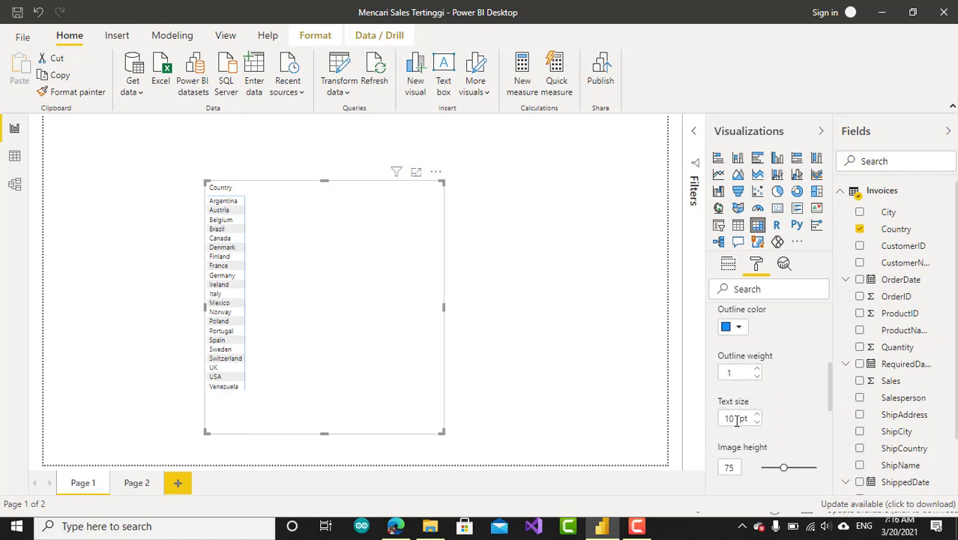
pyautogui.press('BackSpace')
pyautogui.write('6')
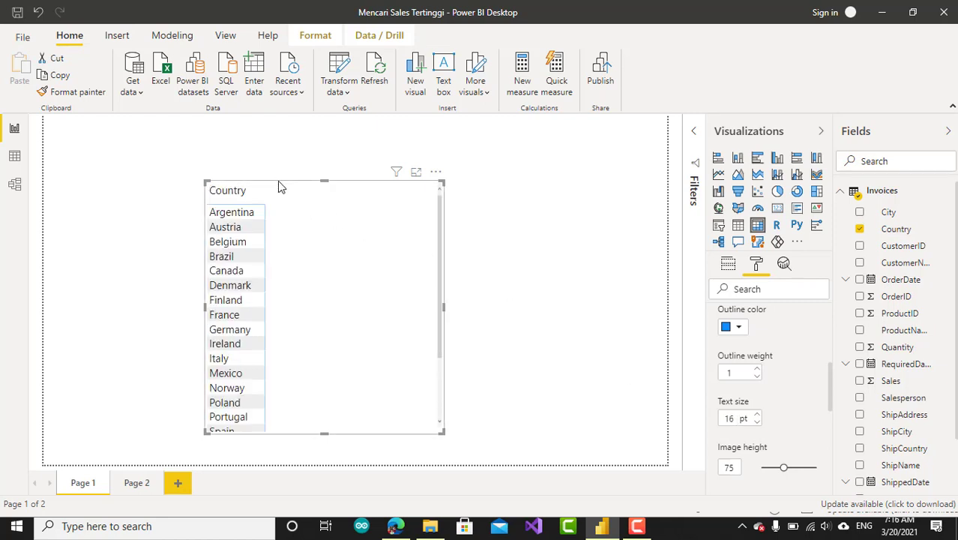
pyautogui.moveTo(278, 185); pyautogui.dragTo(259, 139)
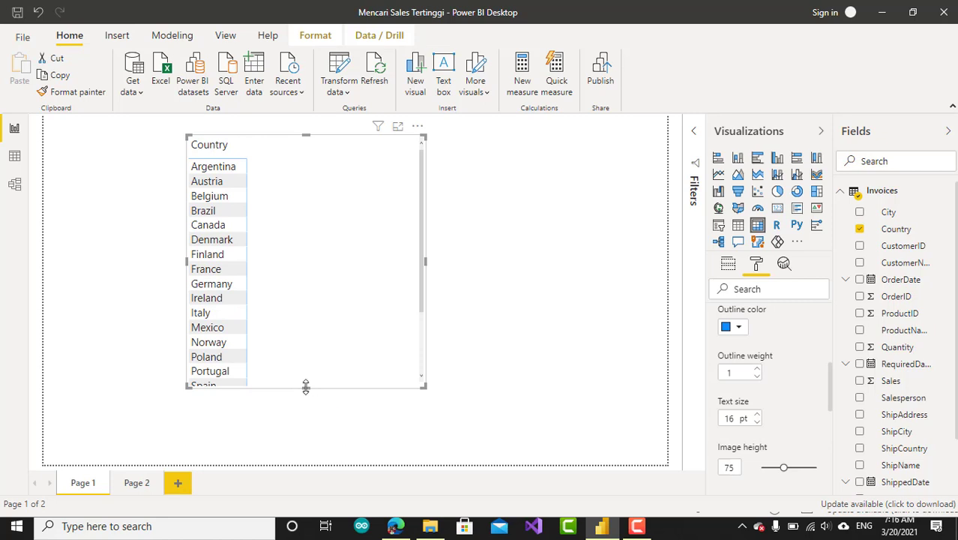
pyautogui.moveTo(306, 387); pyautogui.dragTo(312, 455)
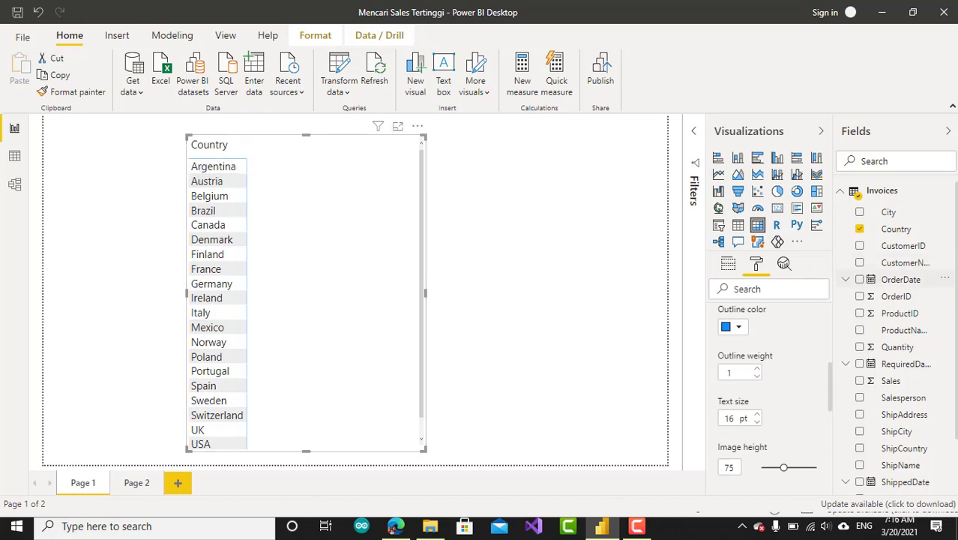
# Step: Inspect the formula of the Total Sales measure in the Invoices table, and return to the report page with nothing selected
pyautogui.scroll(-2, 950, 389)
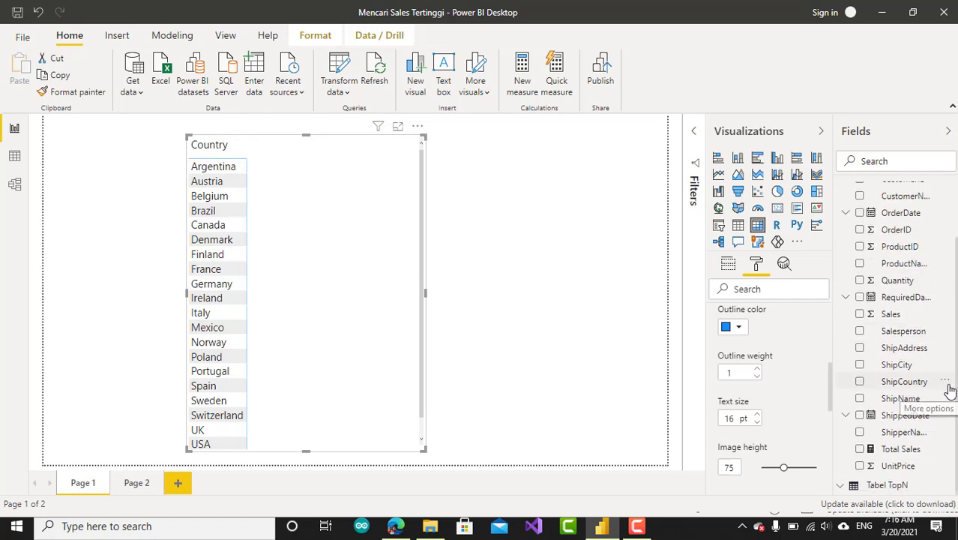
pyautogui.click(902, 450)
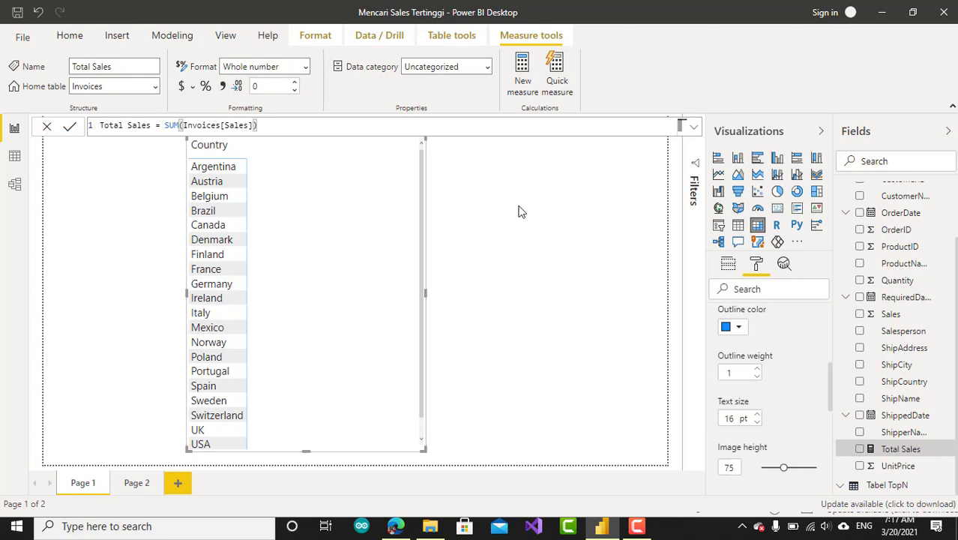
pyautogui.click(561, 223)
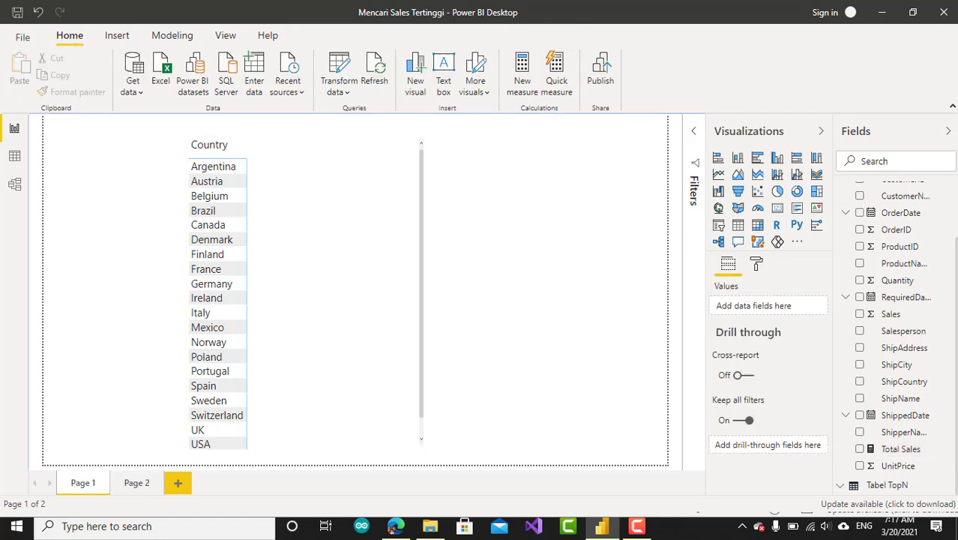
# Step: Create a new measure in the Invoices table named "Sales dg Penjulan Terbanyak"
pyautogui.scroll(5, 954, 192)
pyautogui.rightClick(883, 193)
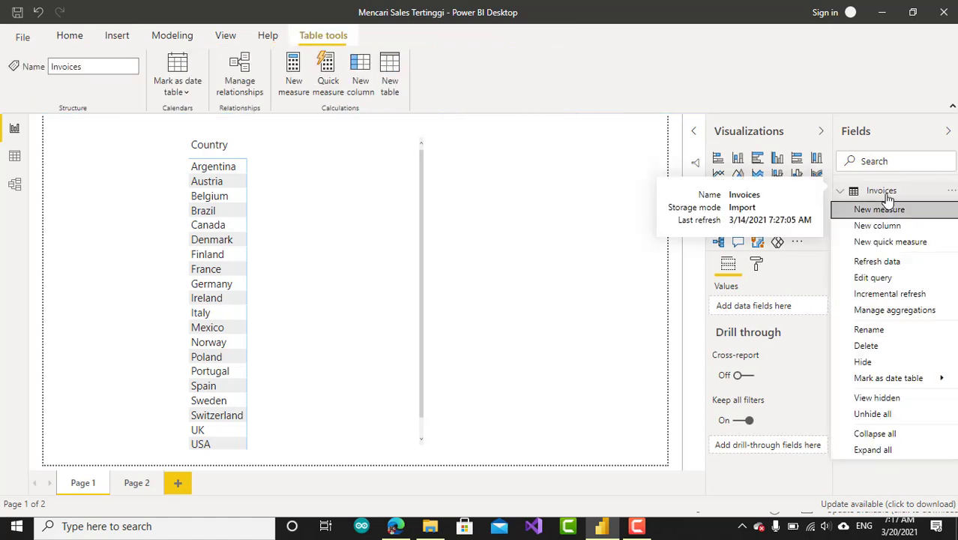
pyautogui.press('Escape')
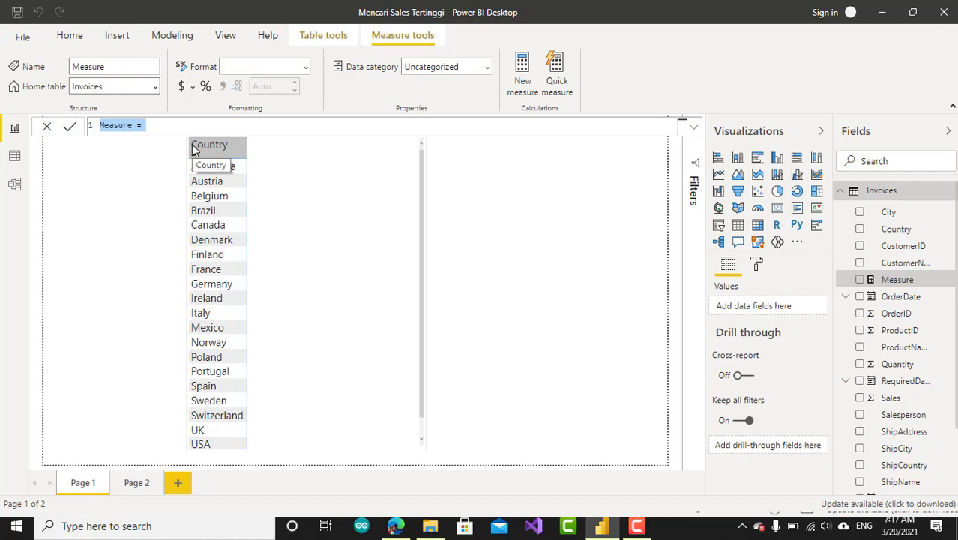
pyautogui.write('Sales')
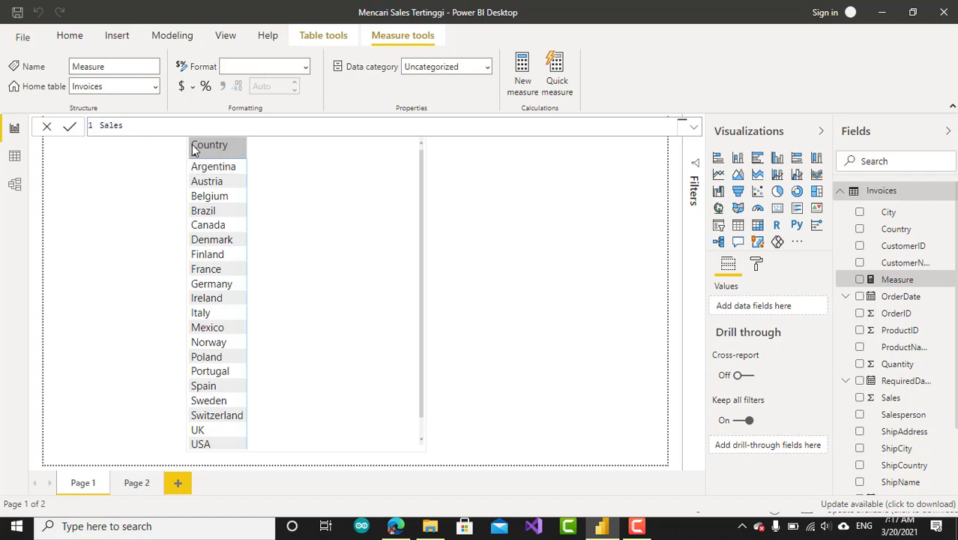
pyautogui.write(' dg Per')
pyautogui.write('julan Terbanyak ')
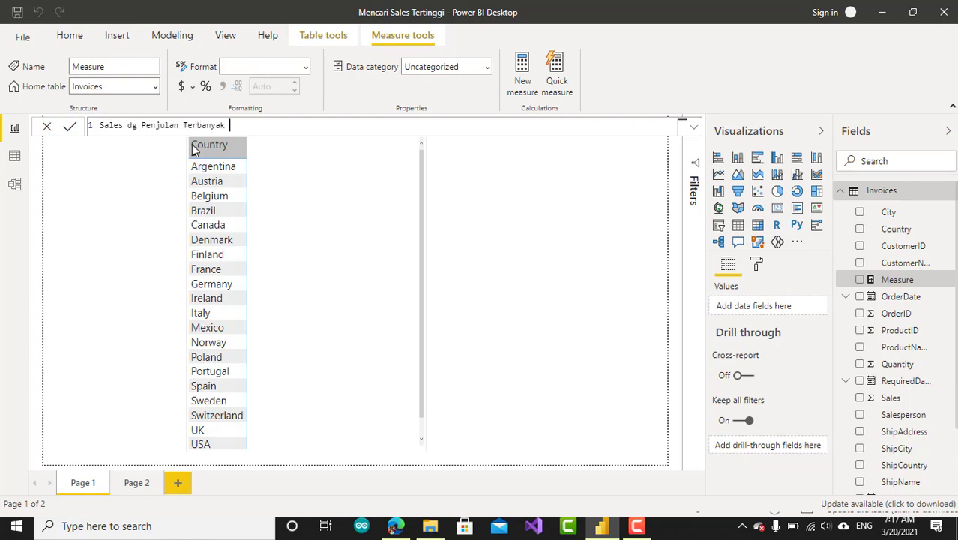
# Step: Start the measure's formula with the TOPN function, and enter 1 as its N value on a new line
pyautogui.write('=TOPN')
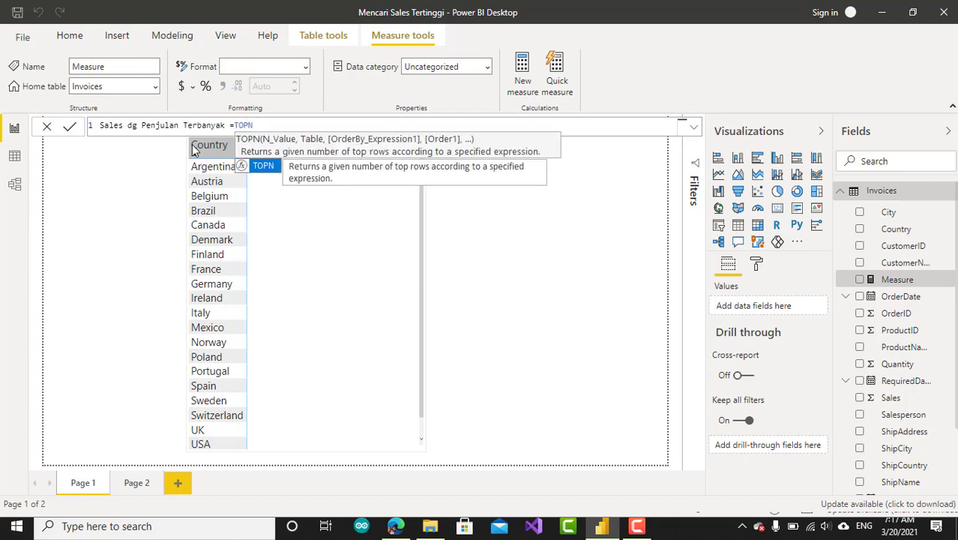
pyautogui.write('(')
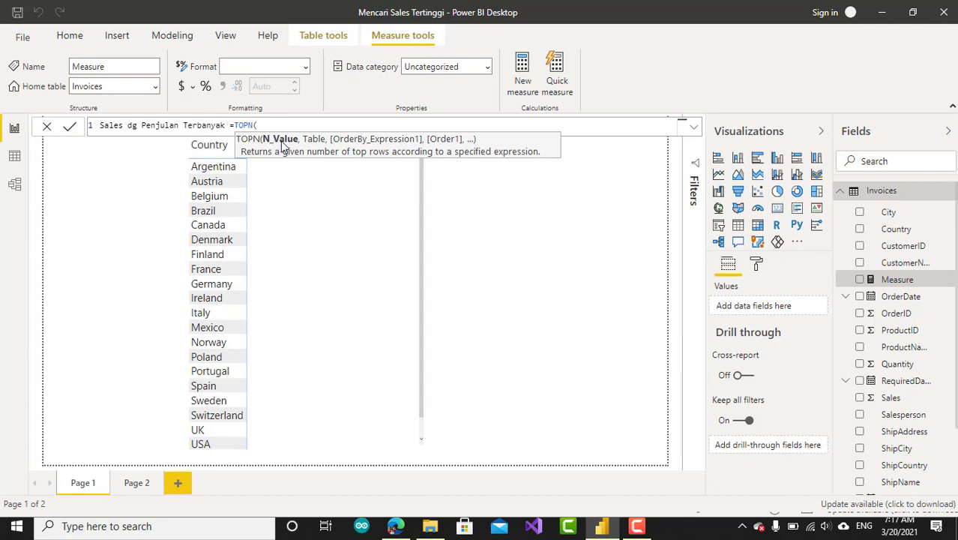
pyautogui.hotkey('shift', 'Return')
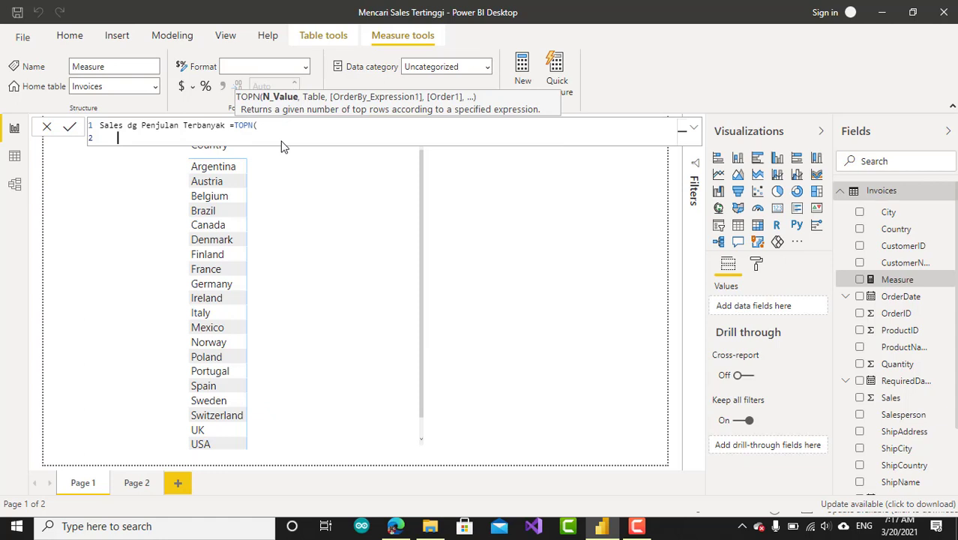
pyautogui.press('Tab')
pyautogui.write('1')
pyautogui.write(',')
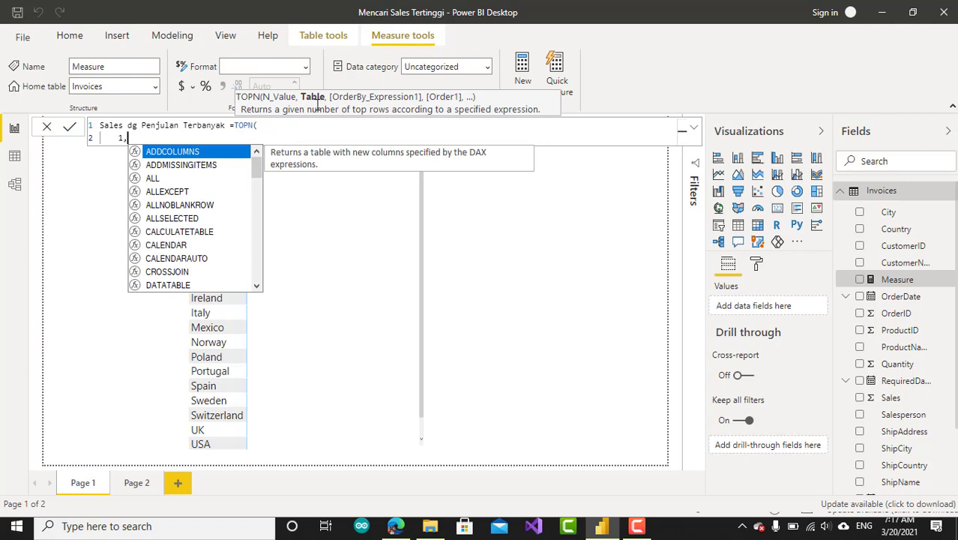
pyautogui.hotkey('shift', 'Return')
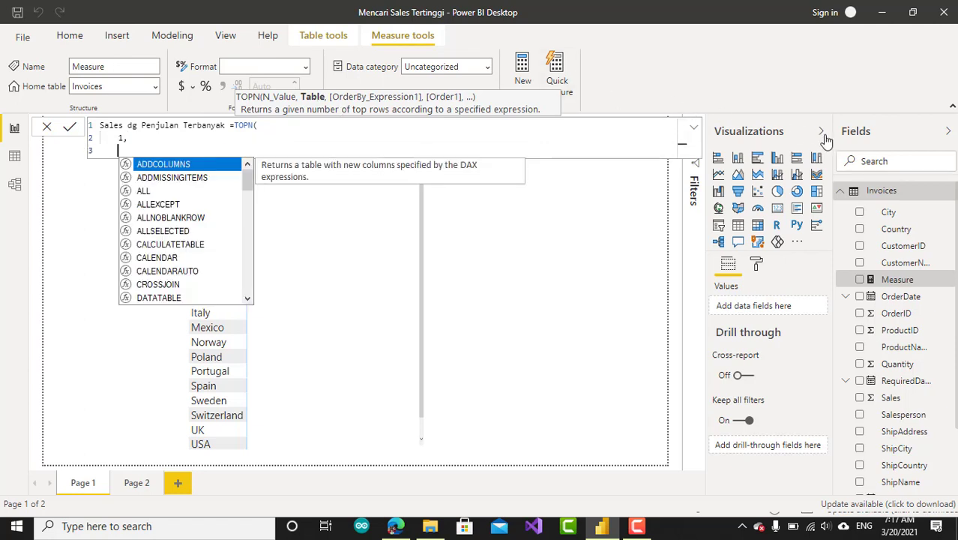
# Step: Enter the Invoices table as TOPN's table argument on its own line, and insert an opening VALUES function in front of it
pyautogui.write('In')
pyautogui.press('Down')
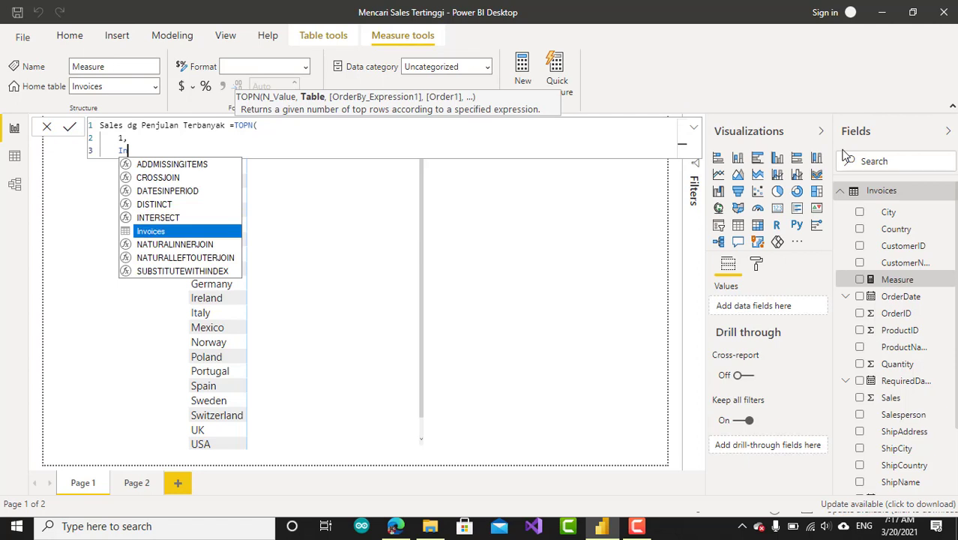
pyautogui.press('Tab')
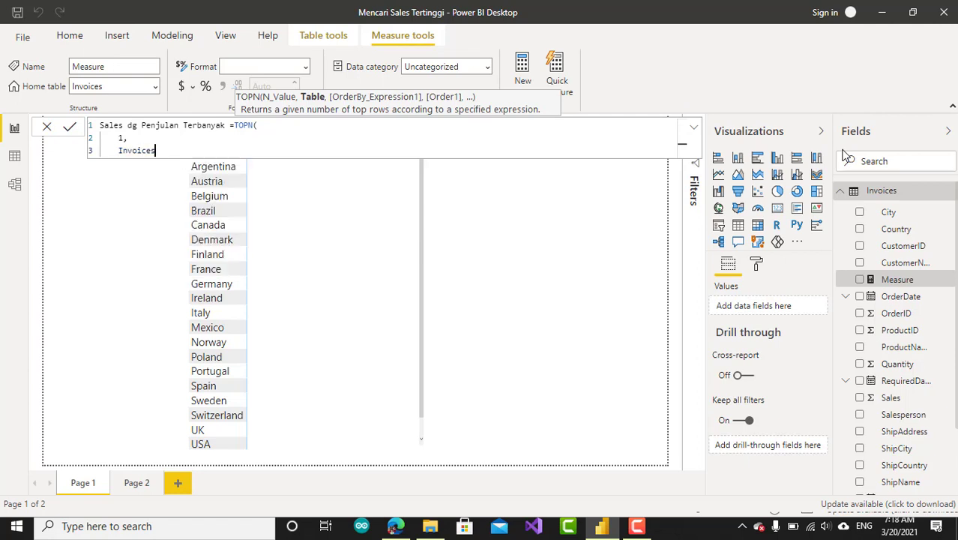
pyautogui.press('Left')
pyautogui.press('Left')
pyautogui.press('Left')
pyautogui.press('Left')
pyautogui.press('Left')
pyautogui.press('Left')
pyautogui.press('Left')
pyautogui.press('Left')
pyautogui.write('val')
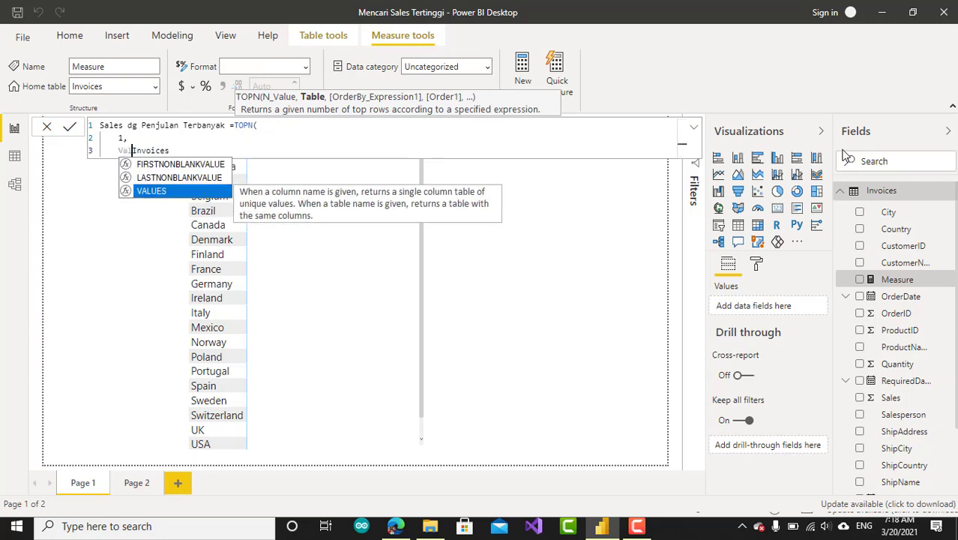
pyautogui.press('Tab')
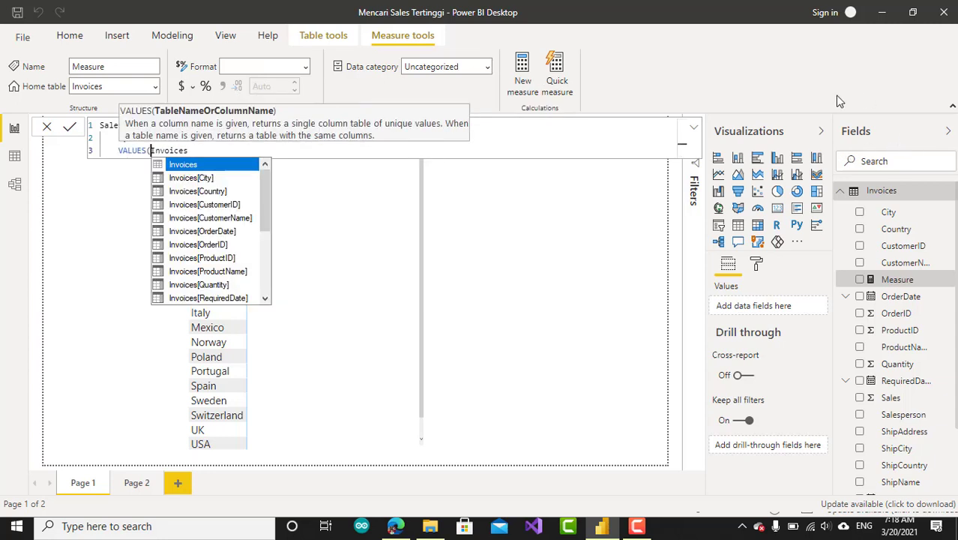
pyautogui.click(216, 152)
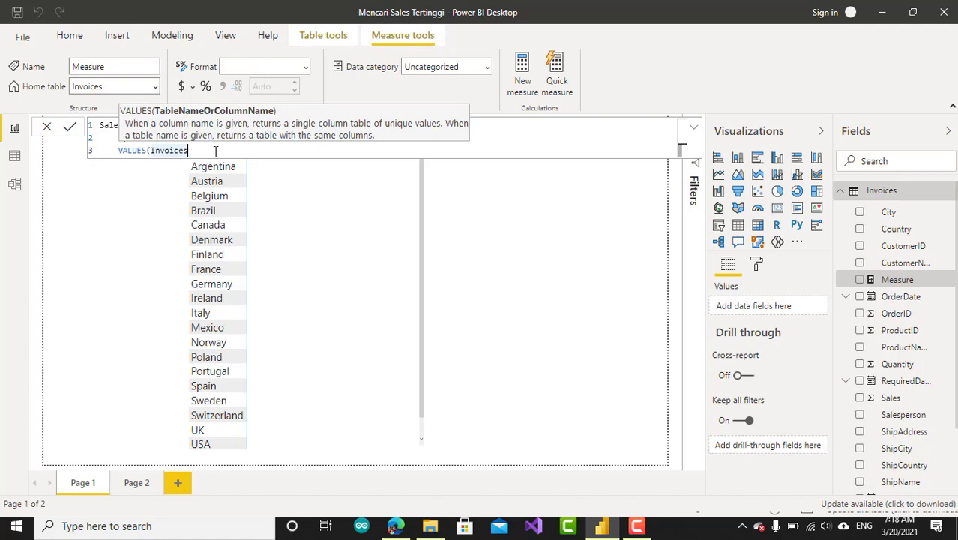
# Step: Complete the table argument as VALUES(Invoices[Salesperson])
pyautogui.write('[')
pyautogui.press('Down')
pyautogui.press('Down')
pyautogui.press('Down')
pyautogui.press('Down')
pyautogui.press('Down')
pyautogui.press('Down')
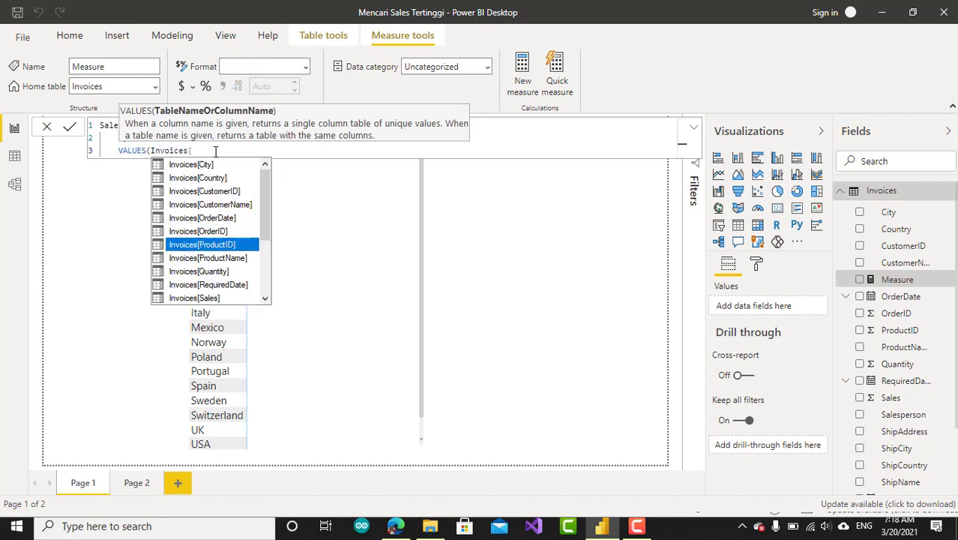
pyautogui.press('Down')
pyautogui.press('Down')
pyautogui.press('Down')
pyautogui.press('Down')
pyautogui.press('Down')
pyautogui.press('Down')
pyautogui.press('Down')
pyautogui.press('Down')
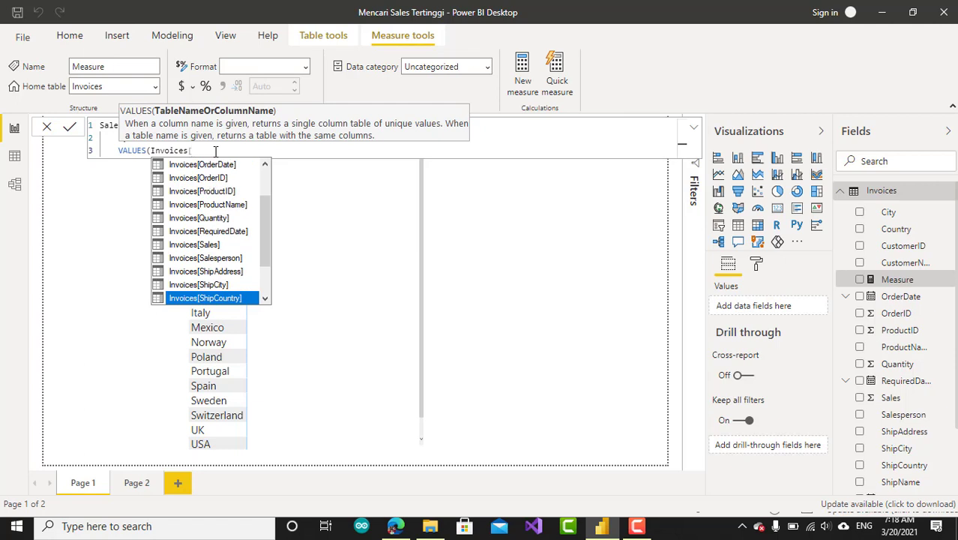
pyautogui.press('Up')
pyautogui.press('Up')
pyautogui.press('Up')
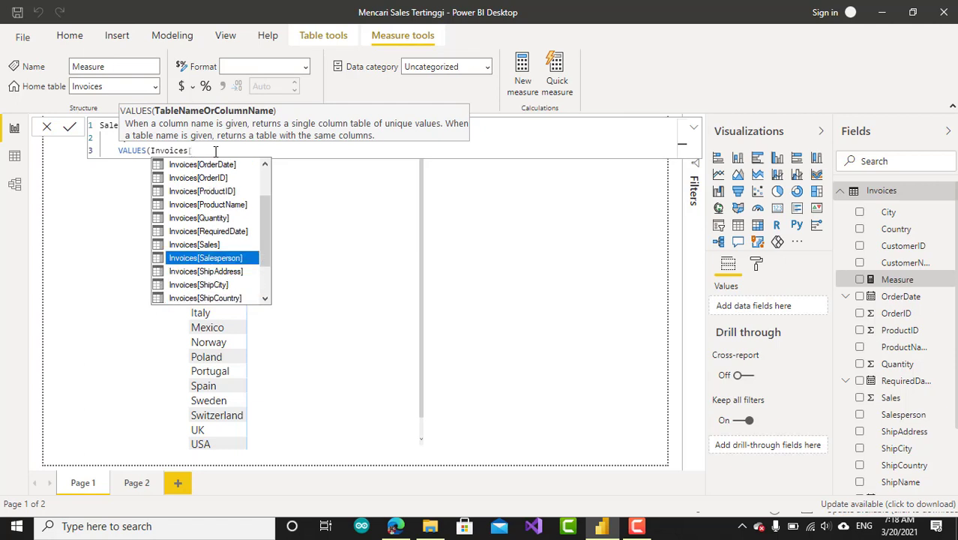
pyautogui.press('Tab')
pyautogui.write(')')
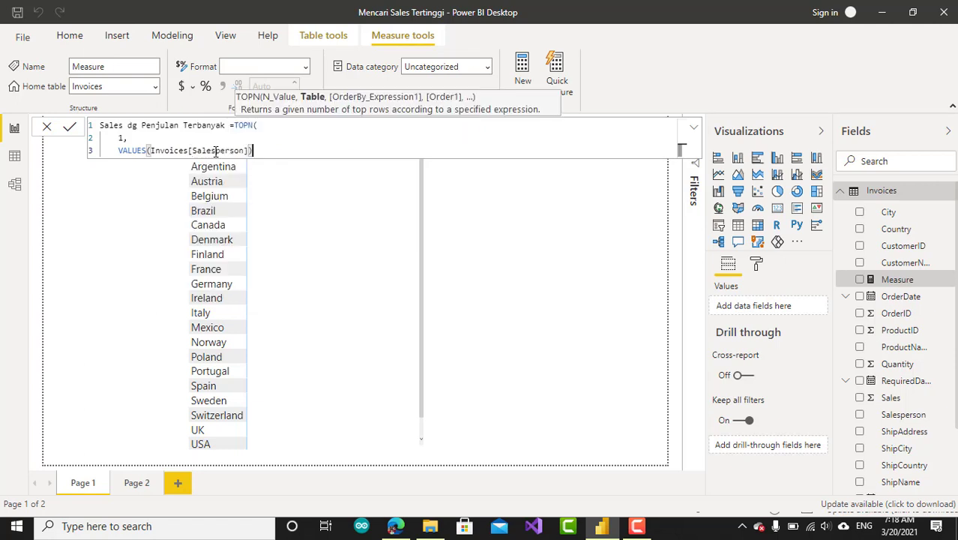
# Step: Order TOPN by [Total Sales] without a sort-order argument, close the formula, and commit the measure
pyautogui.write(',')
pyautogui.hotkey('shift', 'Return')
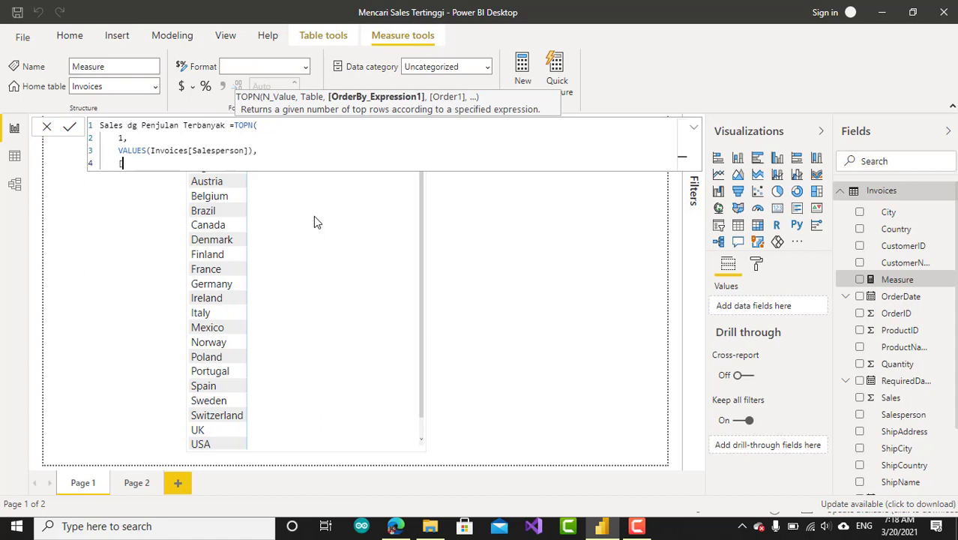
pyautogui.write('[Total Sales]')
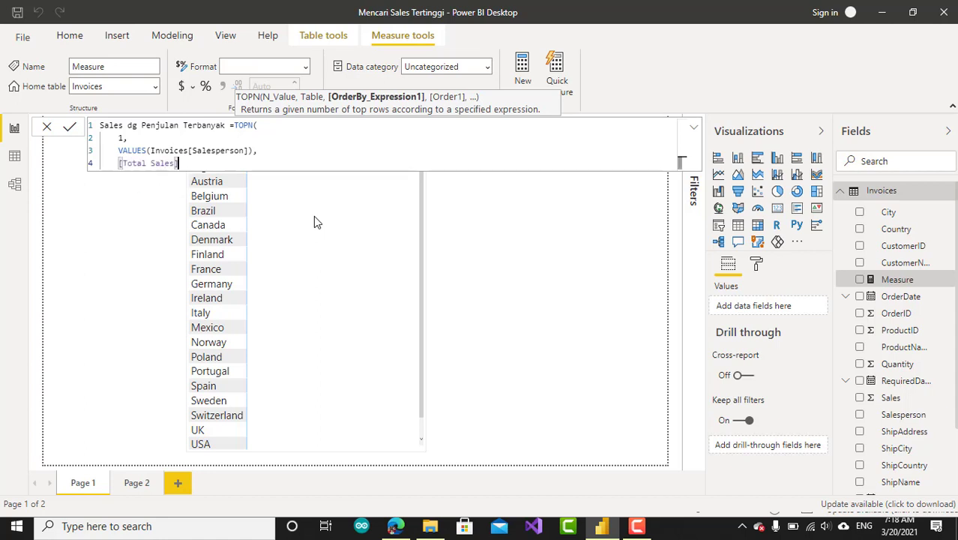
pyautogui.write(',')
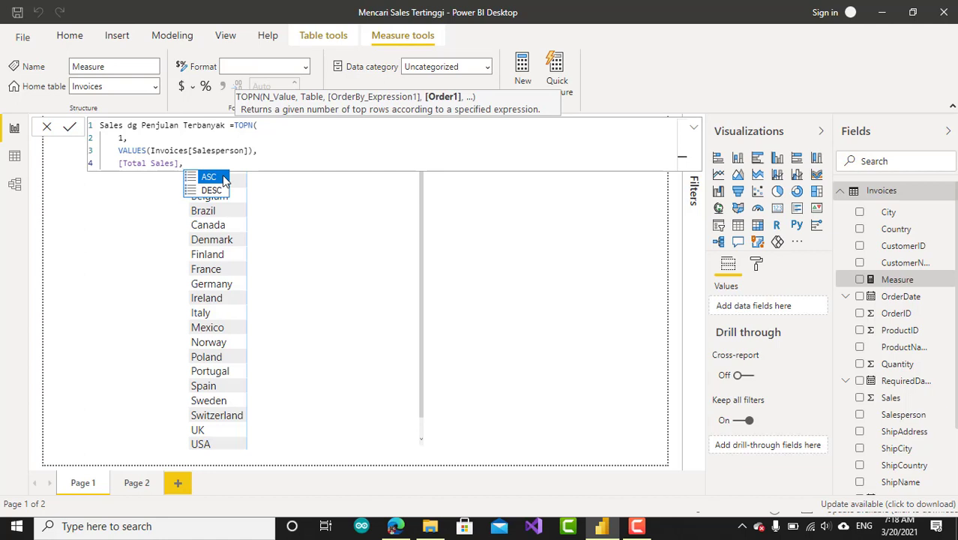
pyautogui.press('BackSpace')
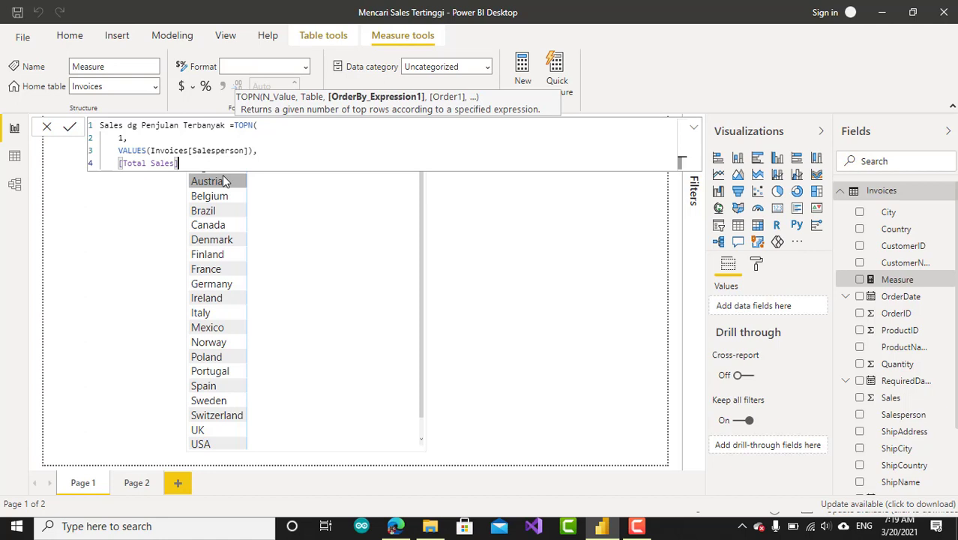
pyautogui.write(')')
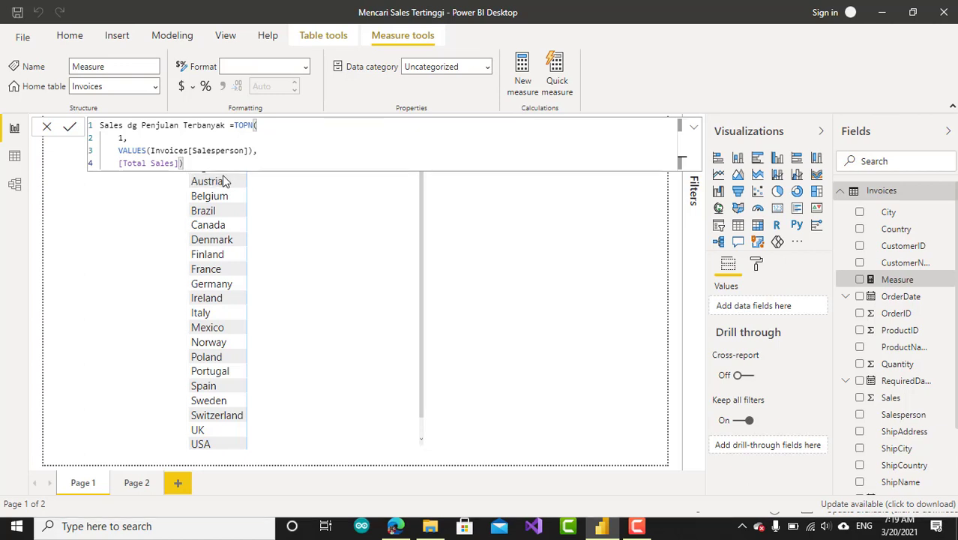
pyautogui.press('Return')
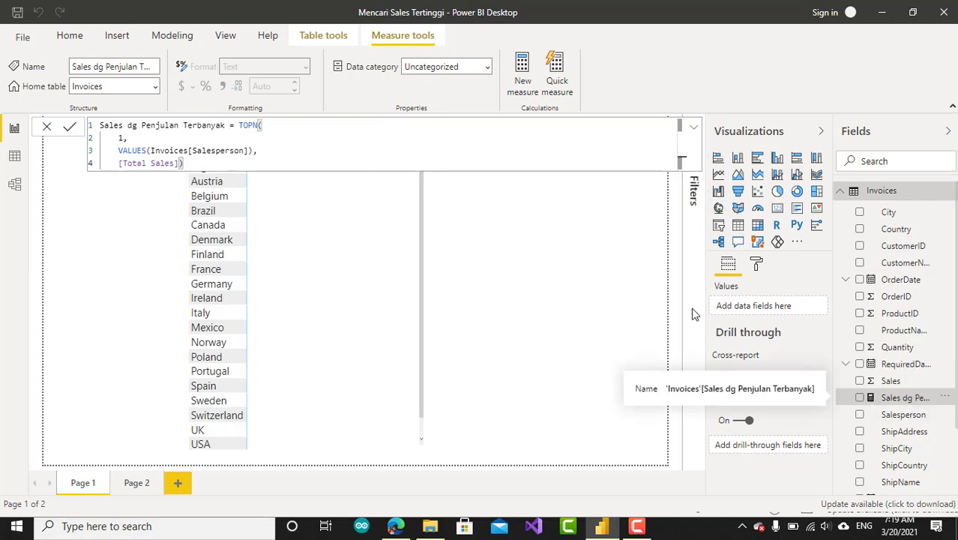
pyautogui.click(605, 293)
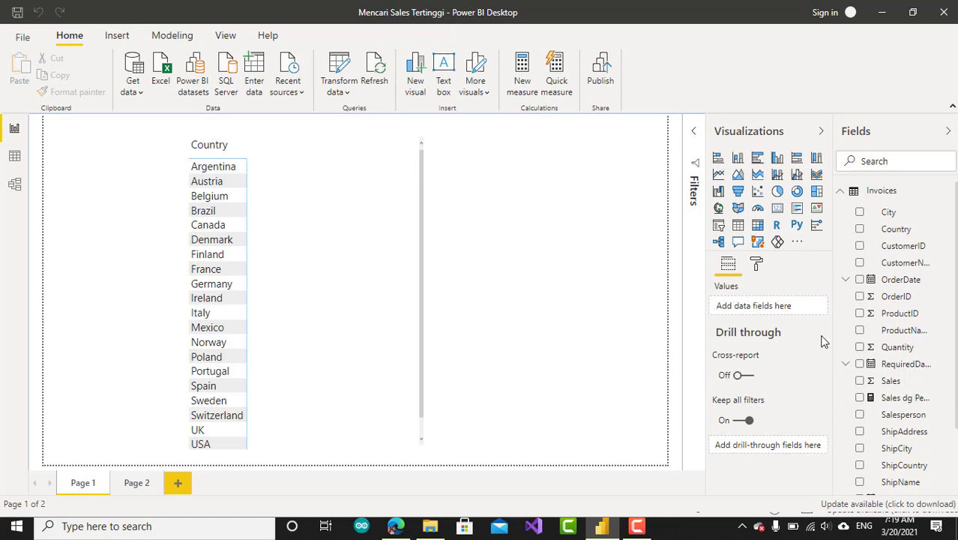
# Step: Add the Sales dg Penjulan Terbanyak measure to the matrix values, and widen the matrix
pyautogui.moveTo(892, 398); pyautogui.dragTo(312, 226)
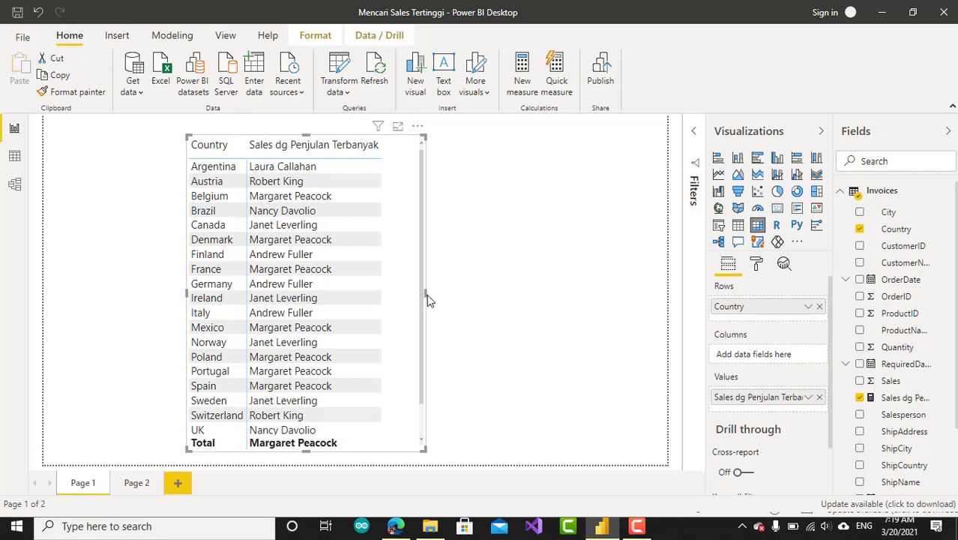
pyautogui.moveTo(425, 295); pyautogui.dragTo(501, 296)
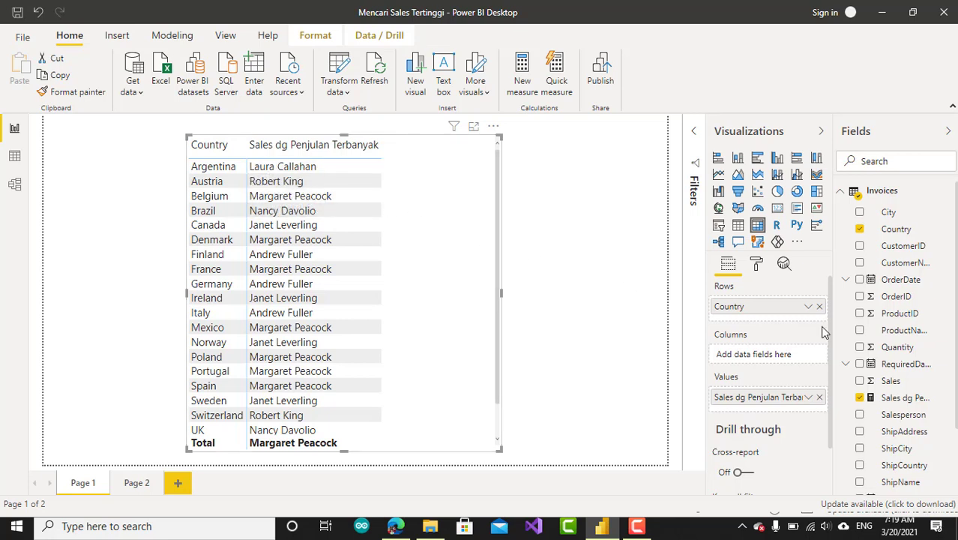
# Step: Add the Total Sales measure to the matrix in a wider frame, and sort the countries by Total Sales in descending order
pyautogui.scroll(-2, 899, 375)
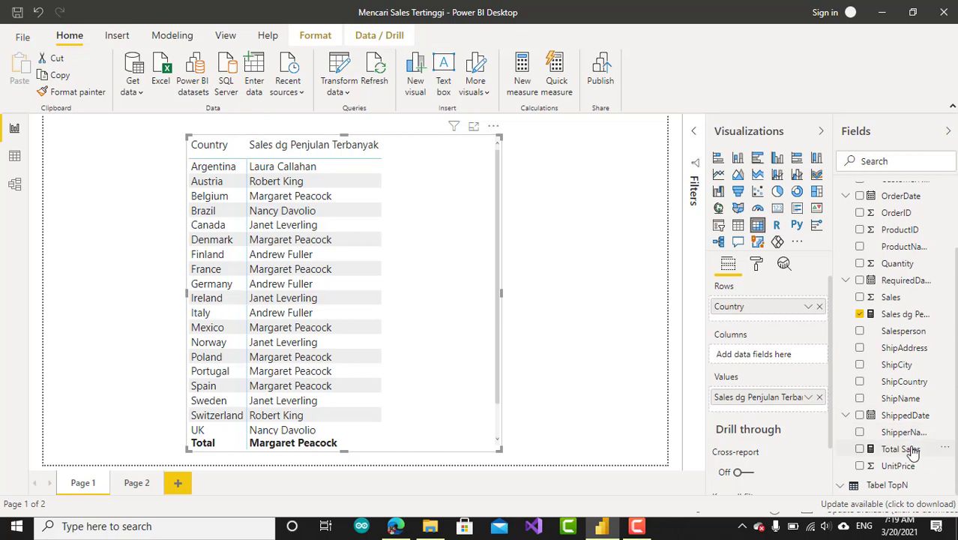
pyautogui.moveTo(904, 449); pyautogui.dragTo(440, 288)
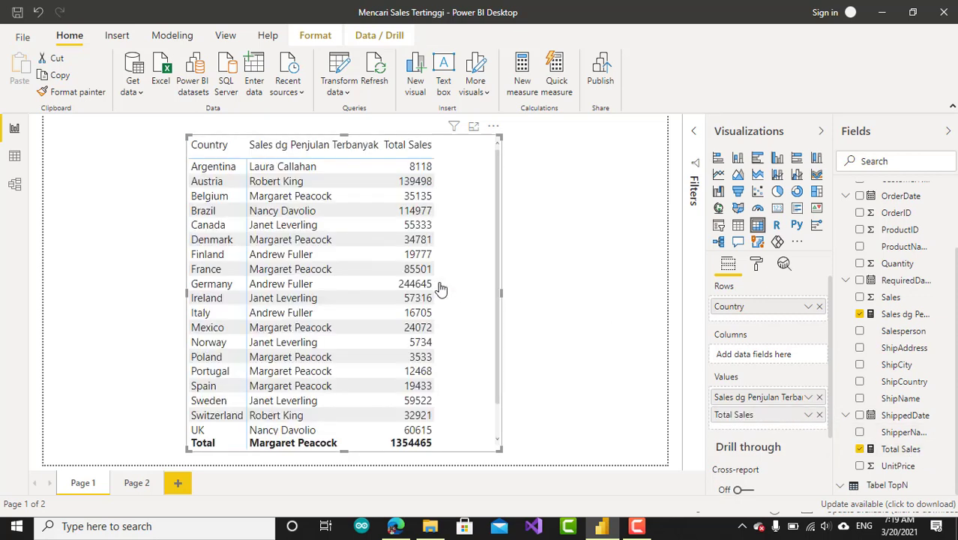
pyautogui.moveTo(502, 295); pyautogui.dragTo(595, 296)
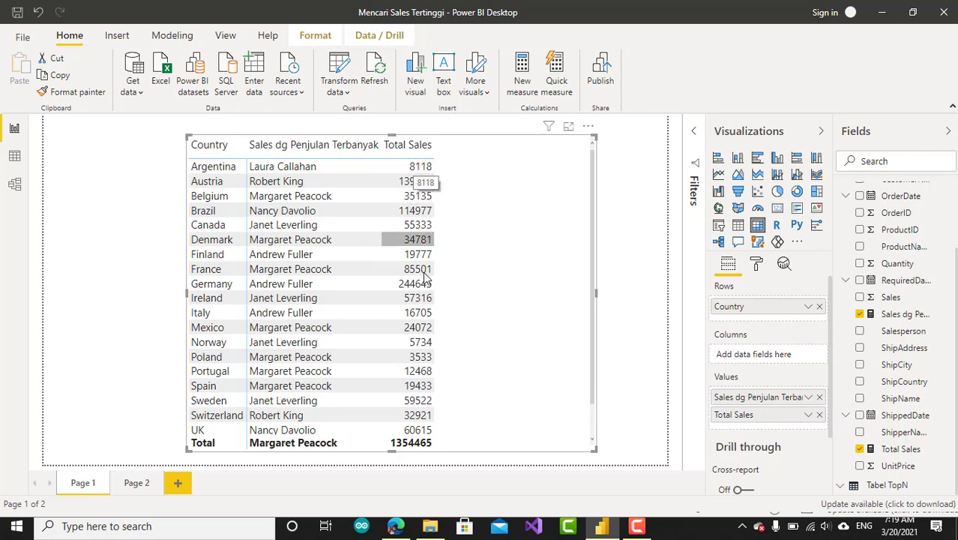
pyautogui.click(418, 150)
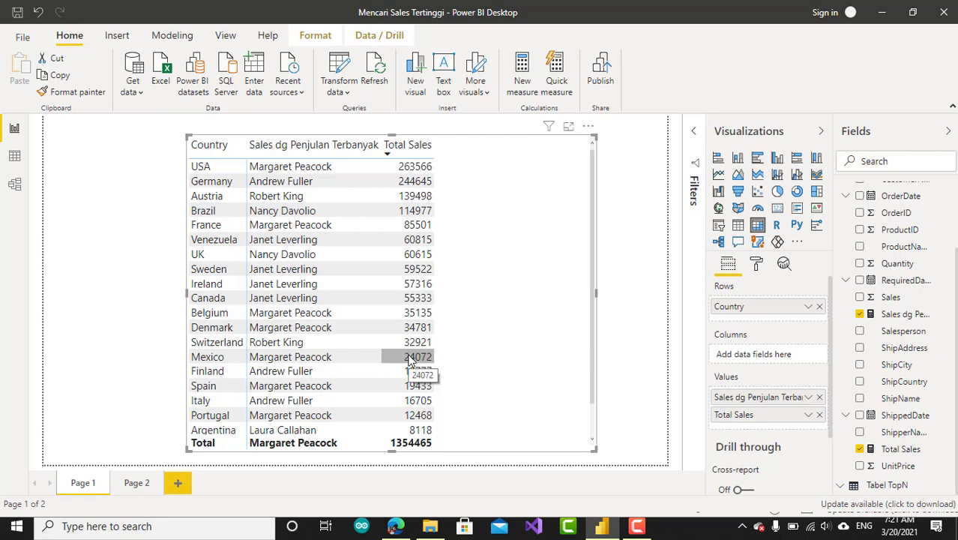
pyautogui.click(636, 525)
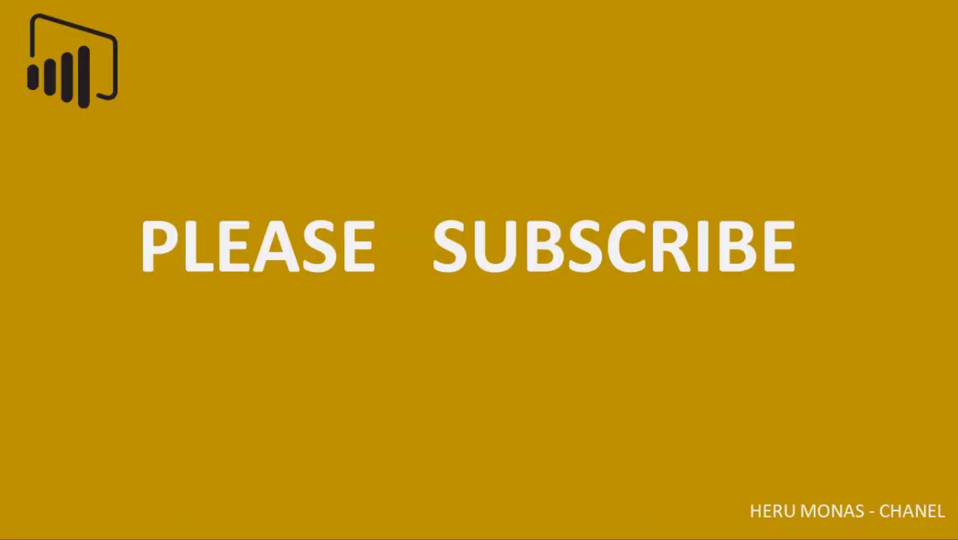